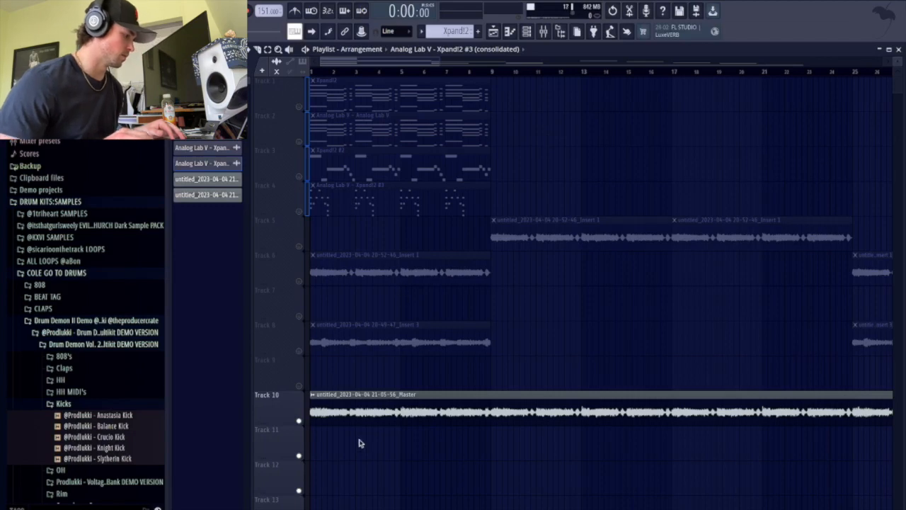
double_click(369, 416)
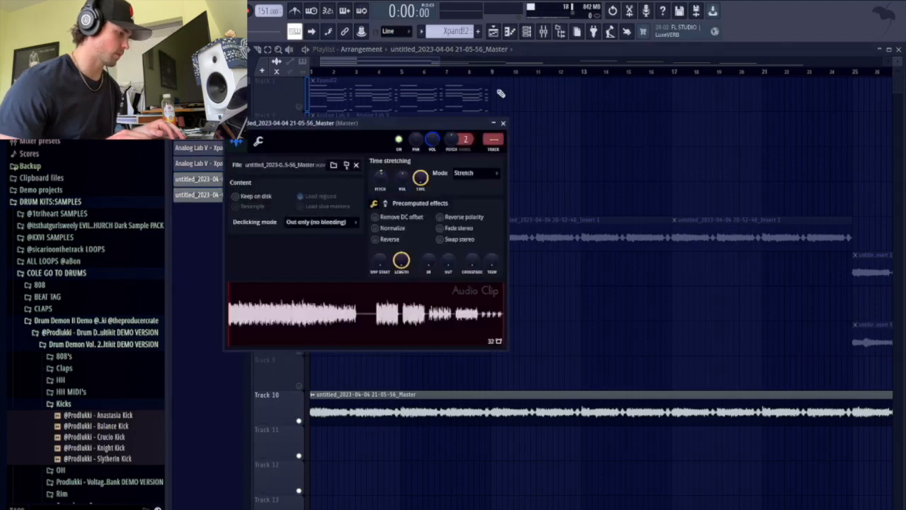
click(504, 124)
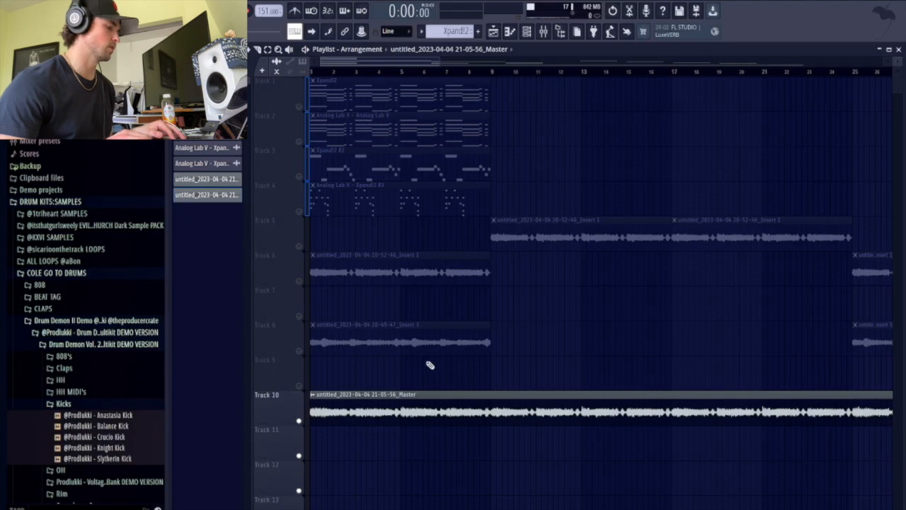
key(space)
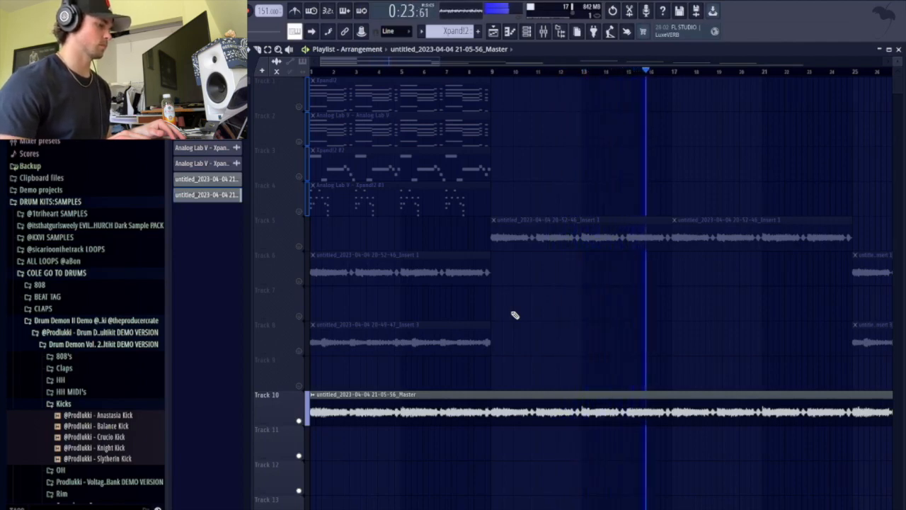
key(space)
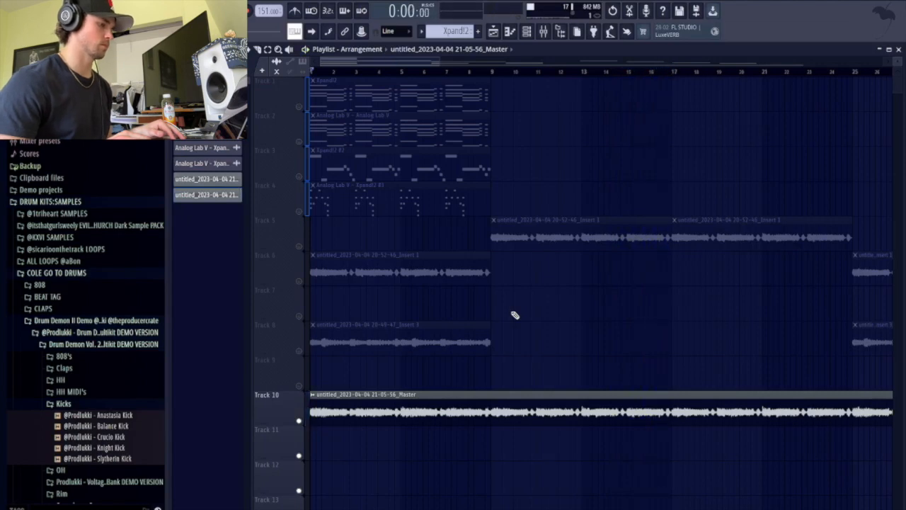
Mute Track 10 and unmute Tracks 1 to 4 so only the four MIDI patterns are active
click(300, 421)
click(300, 213)
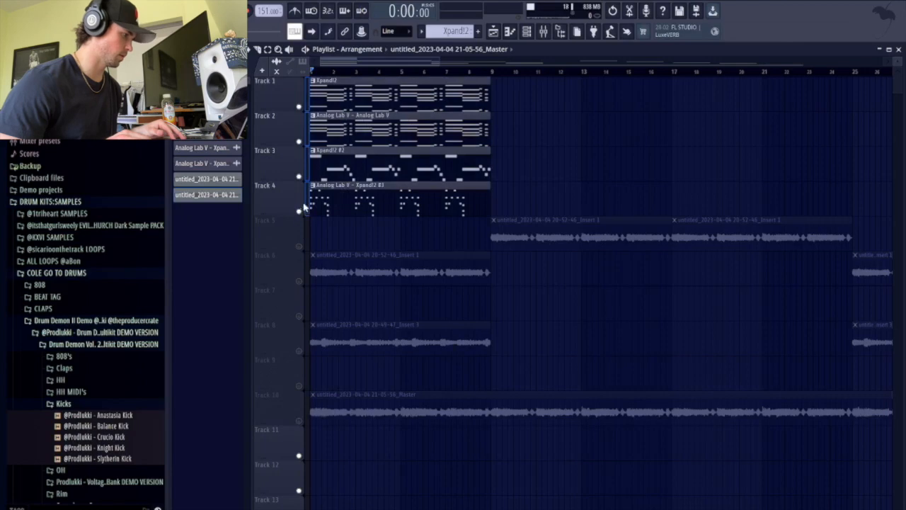
Inspect the Track 1 Xpand!2 chord notes in the piano roll and the preset loaded in its instrument
drag(439, 60, 438, 93)
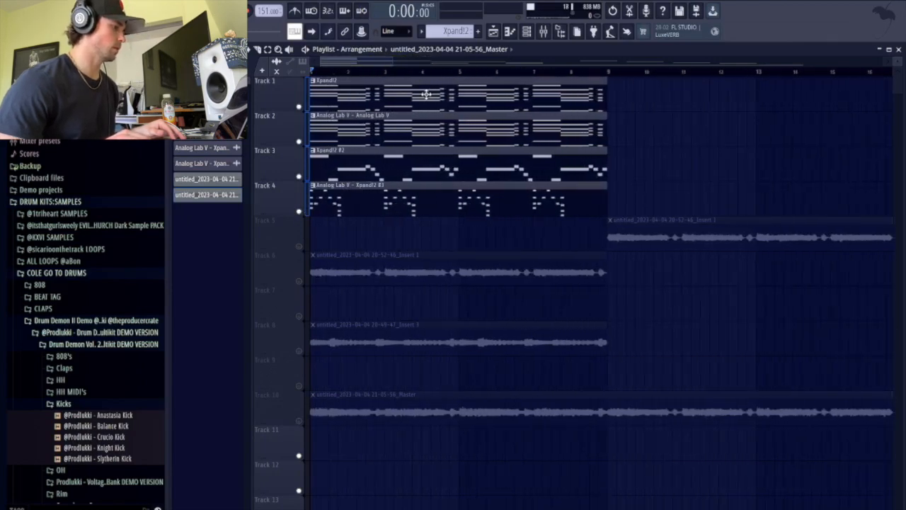
double_click(426, 94)
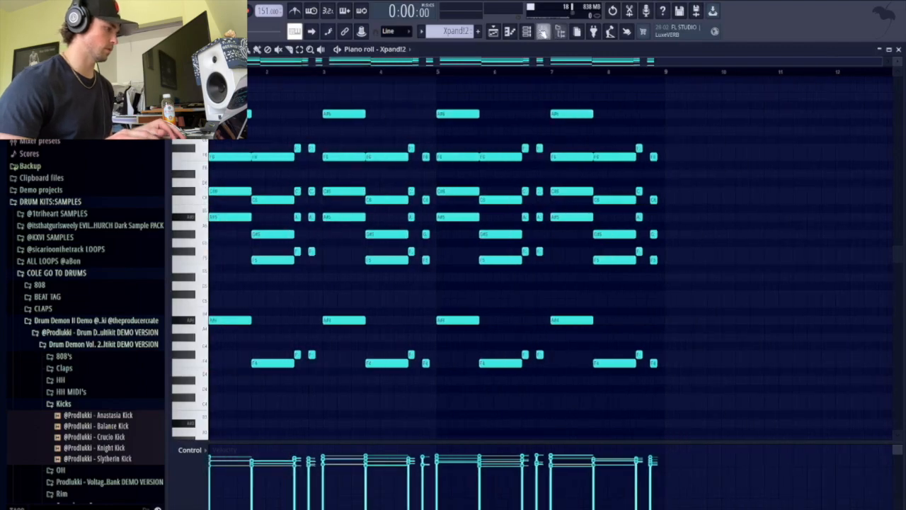
click(545, 33)
click(273, 87)
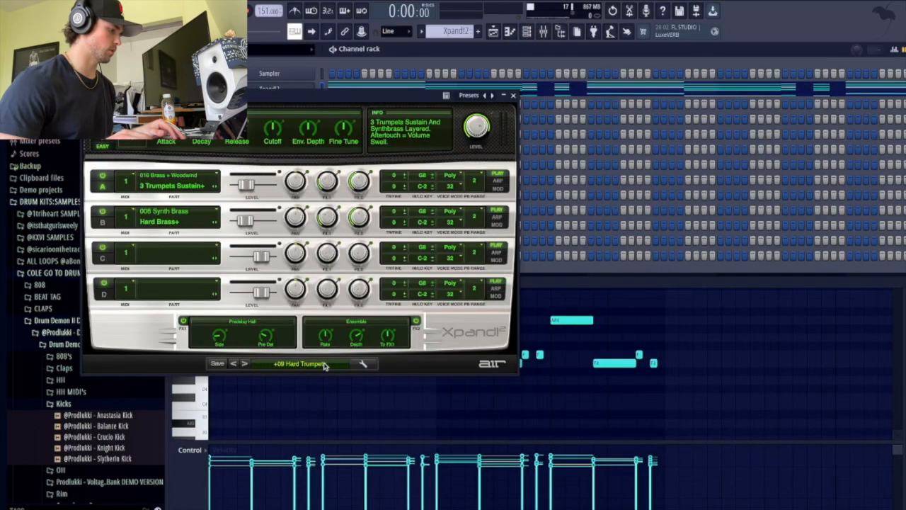
click(513, 96)
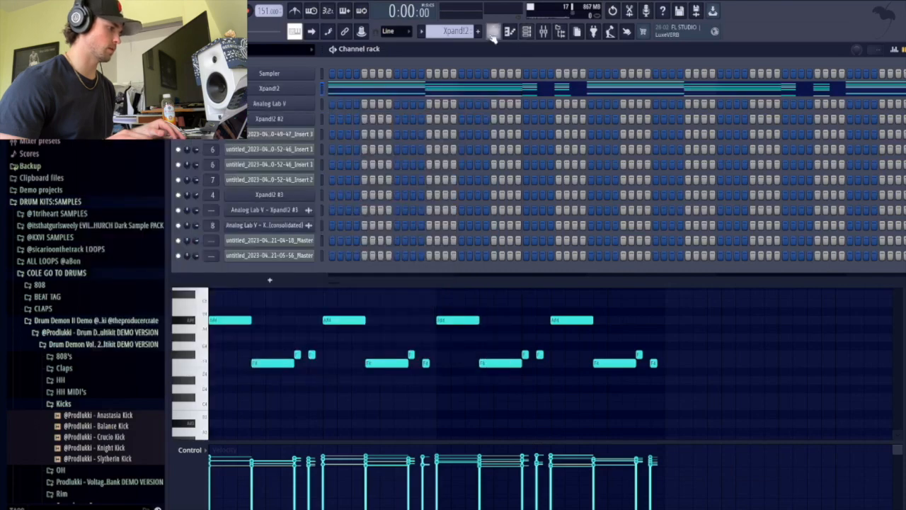
Reopen the Track 1 Xpand!2 clip from the playlist, play its chord progression and examine the notes up close
click(493, 32)
double_click(395, 104)
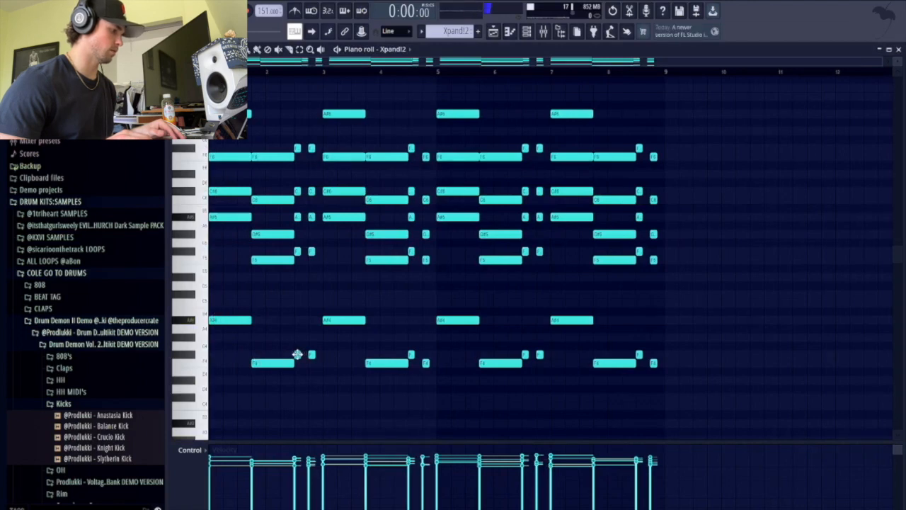
scroll(193, 320, up, 2)
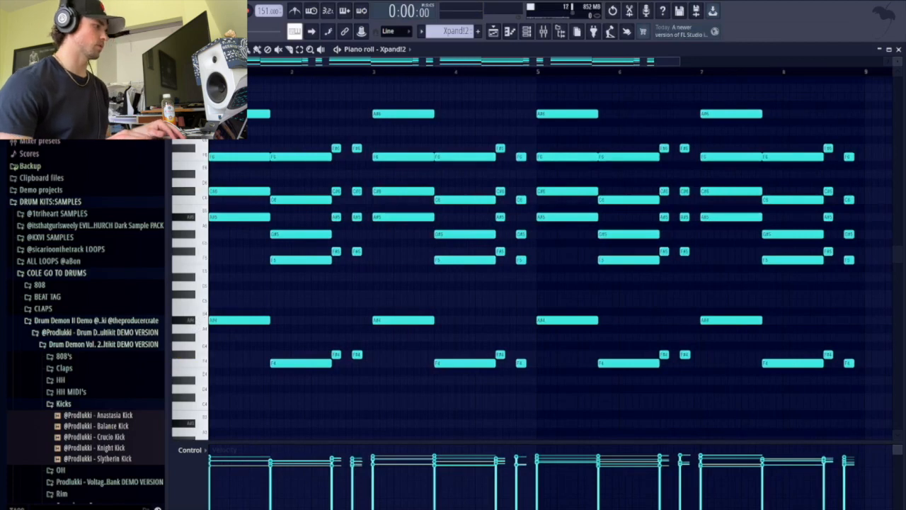
key(space)
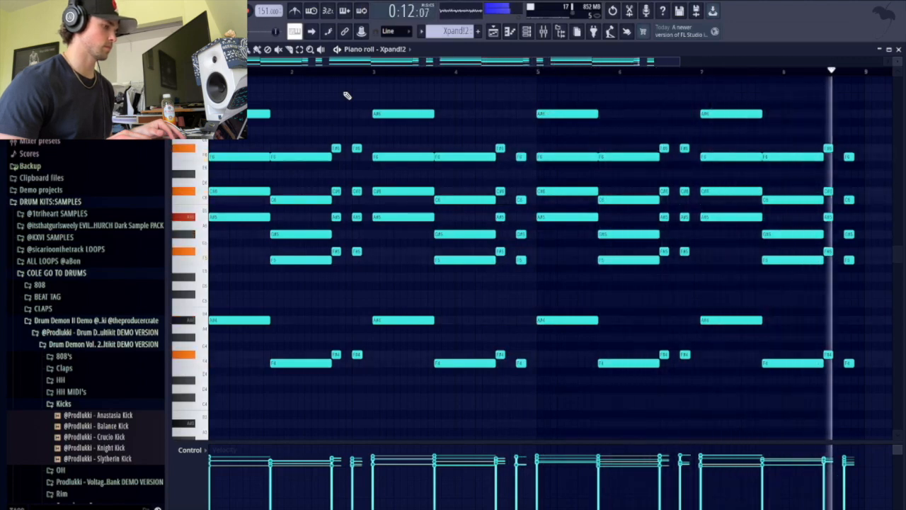
key(space)
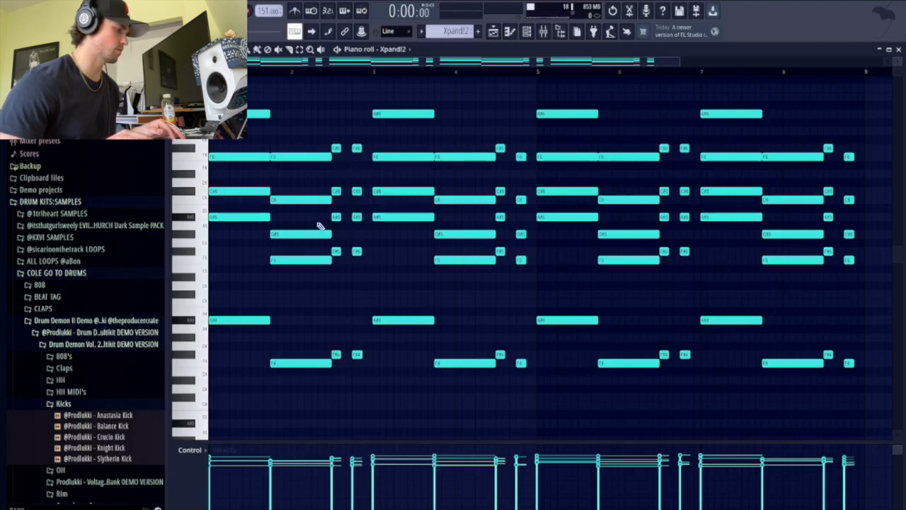
scroll(239, 196, up, 4)
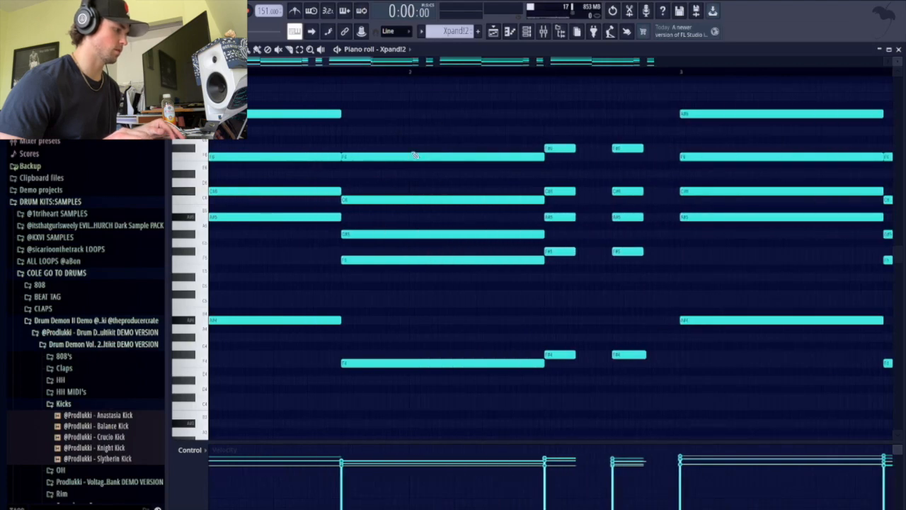
scroll(329, 177, down, 5)
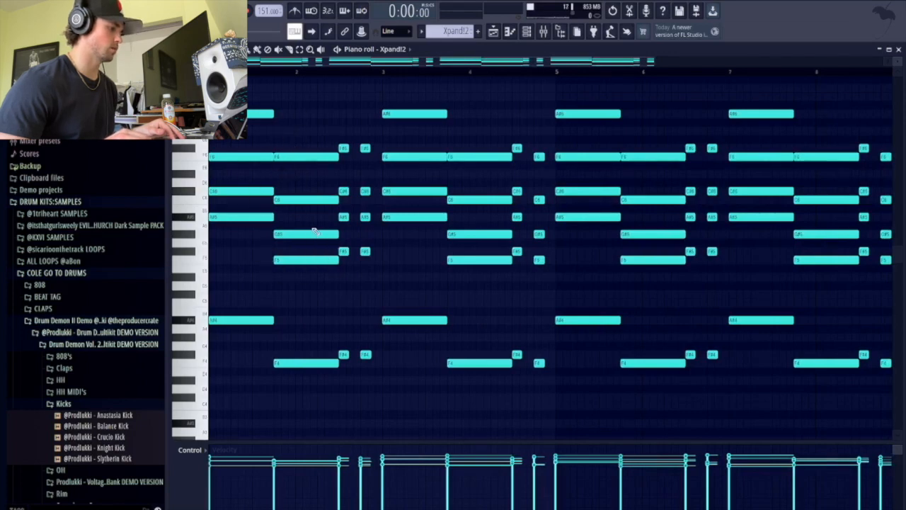
scroll(319, 178, down, 3)
Review the FabFilter Pro-Q 2 and Fruity Reeverb 2 settings on the horns mixer track
click(543, 31)
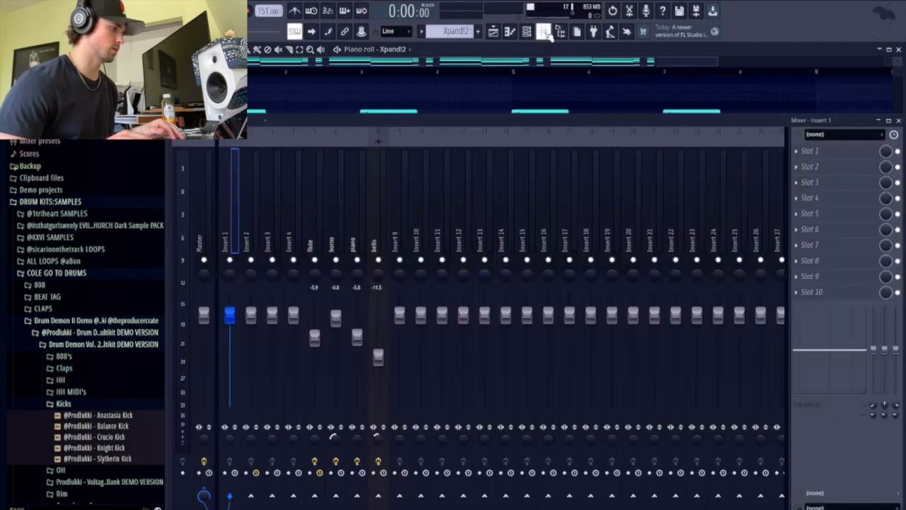
click(338, 234)
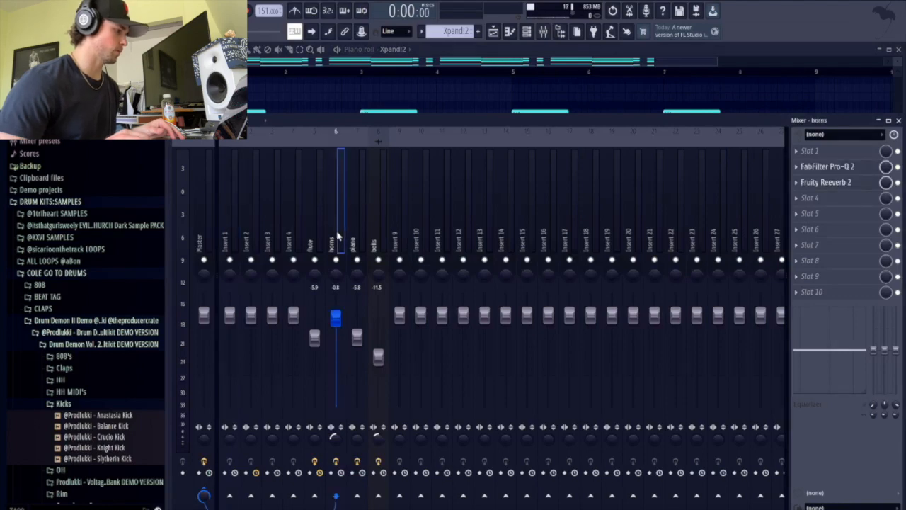
click(827, 166)
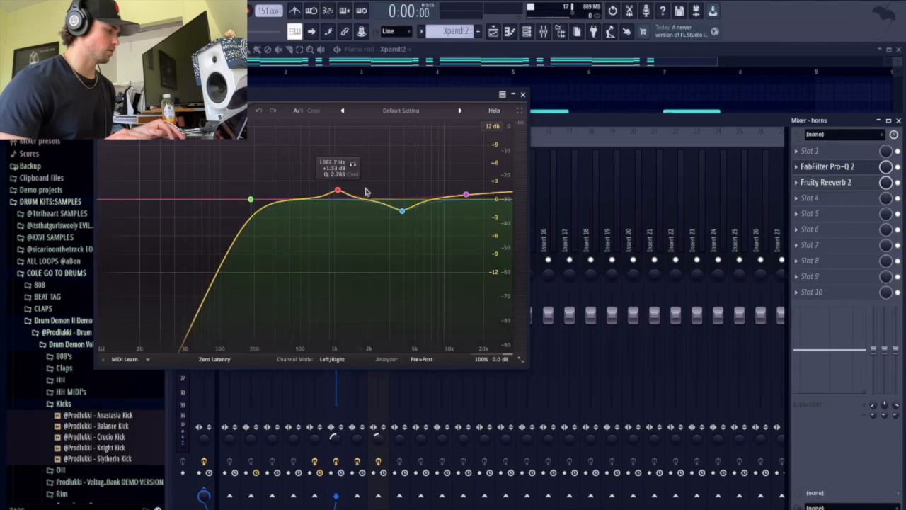
click(522, 94)
click(862, 186)
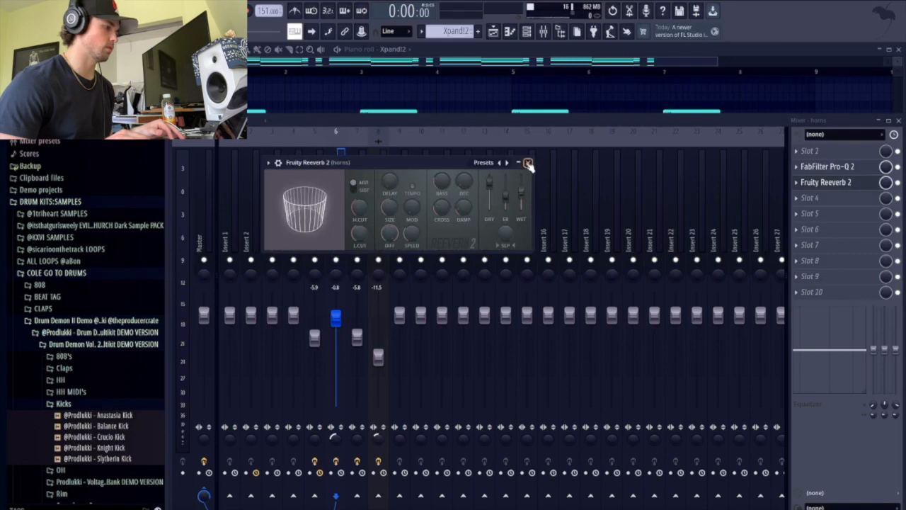
click(528, 164)
click(543, 31)
Open the Track 3 Xpand!2 #2 clip in the piano roll and examine its melody notes
click(494, 31)
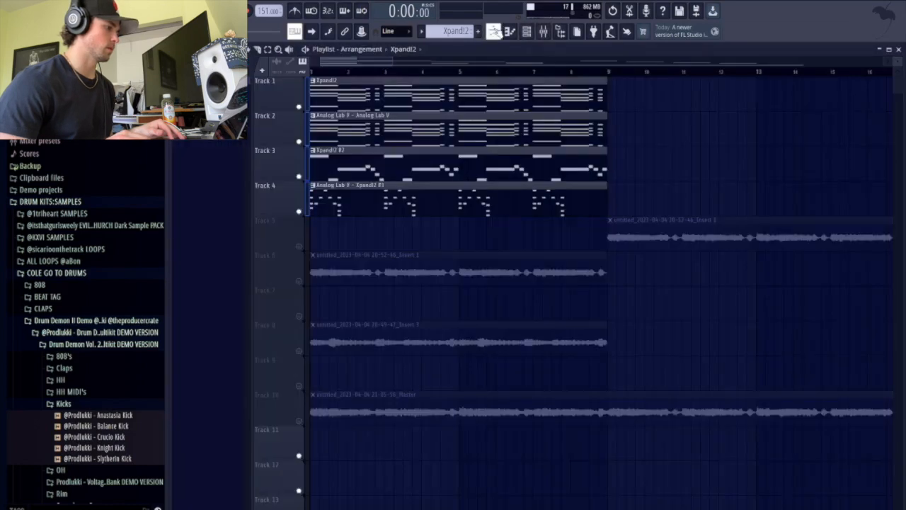
double_click(345, 163)
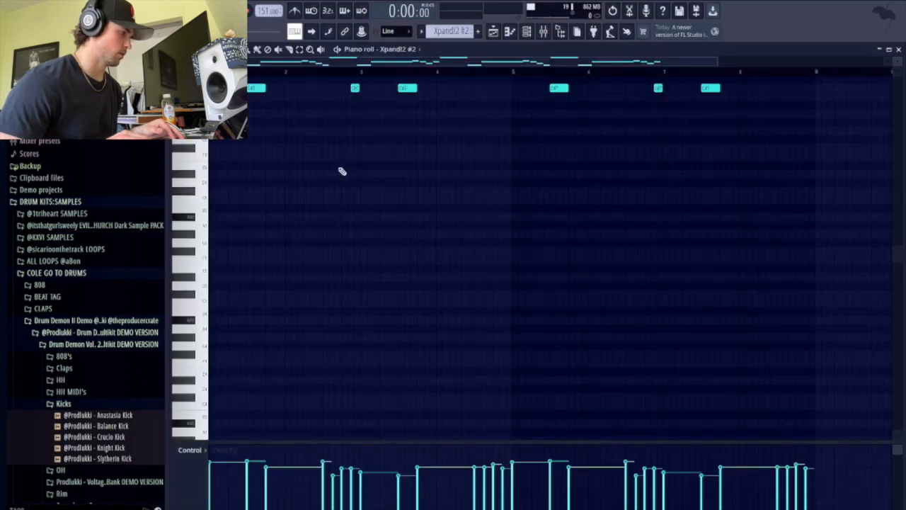
scroll(301, 174, up, 4)
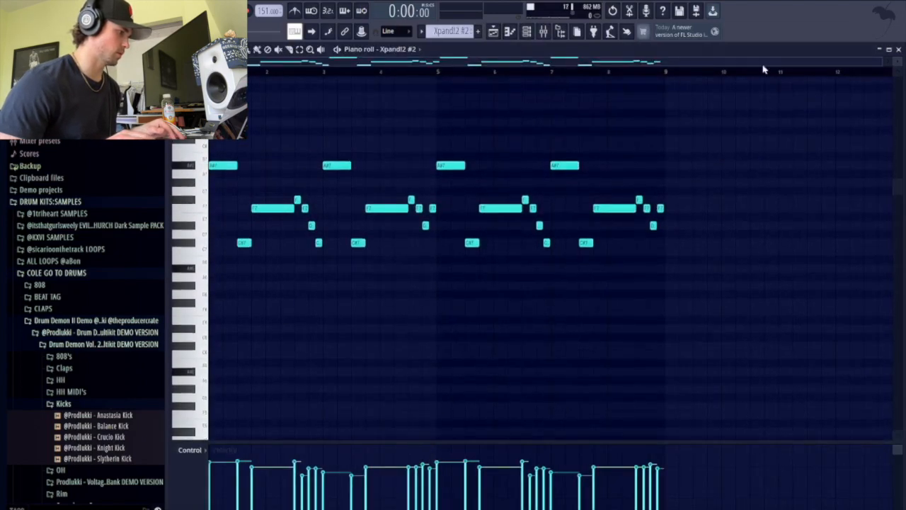
drag(878, 59, 693, 60)
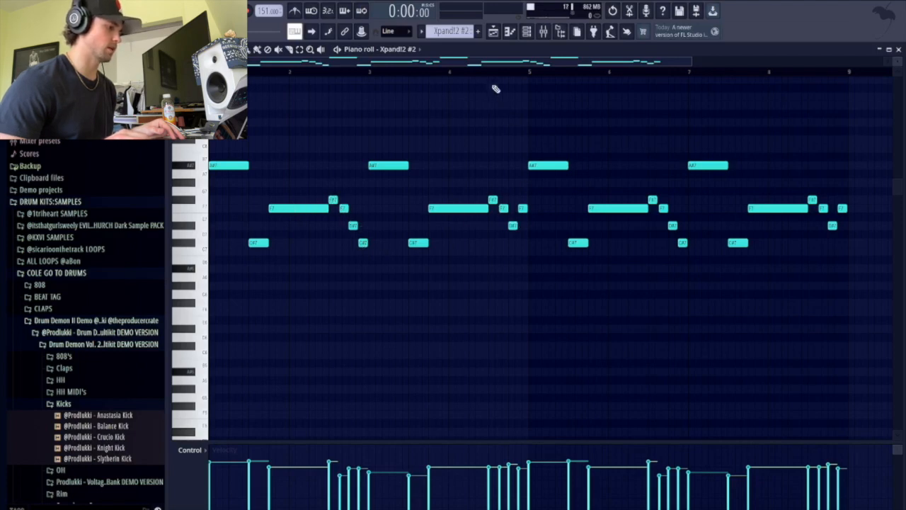
Inspect the preset loaded in the Xpand!2 #2 instrument from the channel rack
click(534, 33)
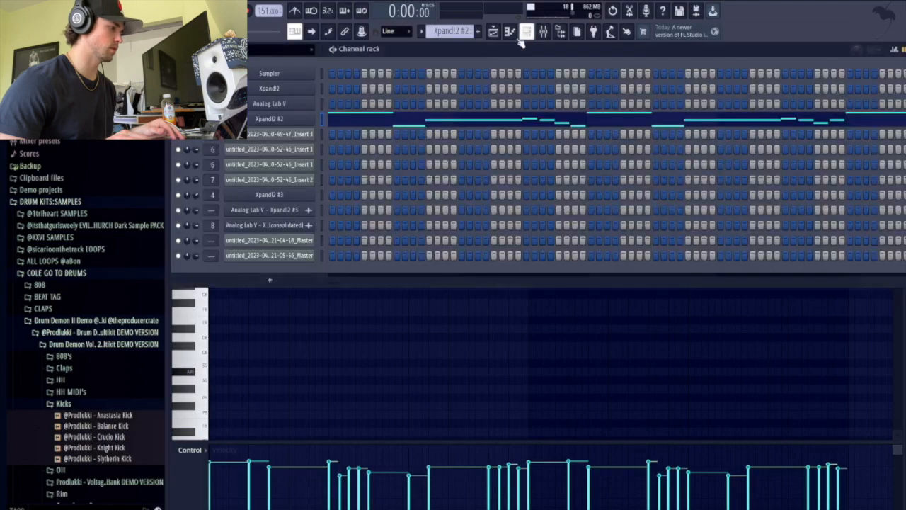
click(282, 123)
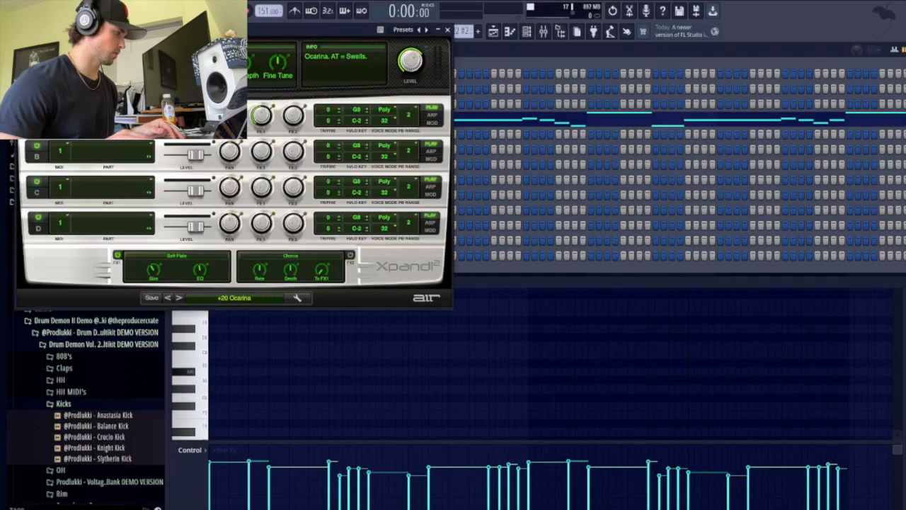
drag(143, 32, 320, 86)
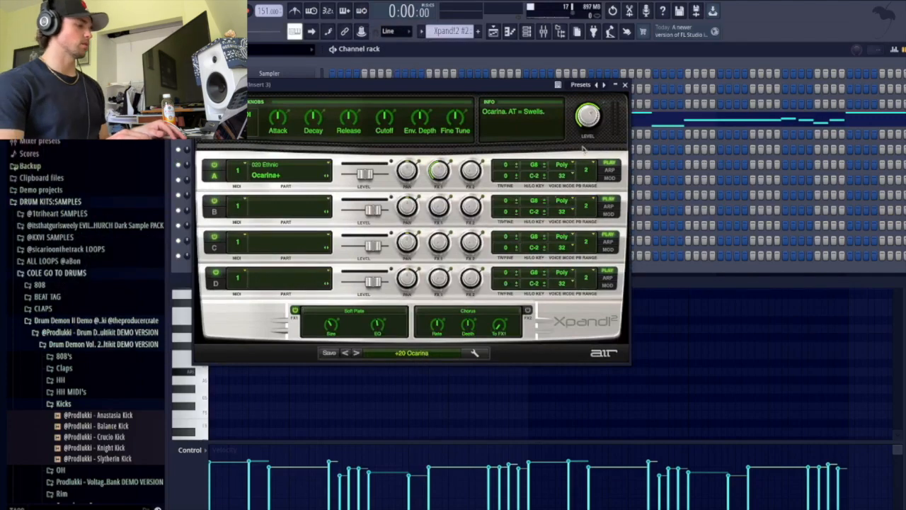
click(625, 84)
Review the RC-20 Retro Color, FabFilter Pro-Q 3 and PanCake2 settings on the flute mixer track
click(543, 32)
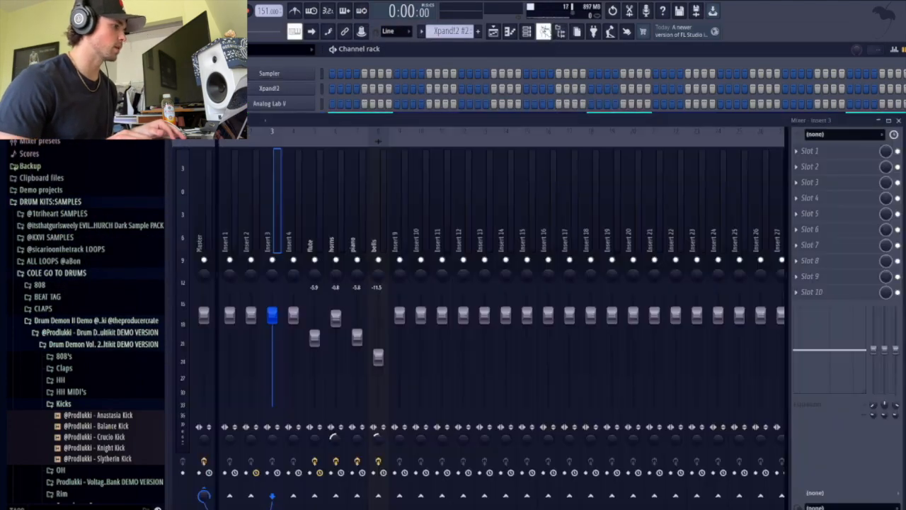
click(317, 234)
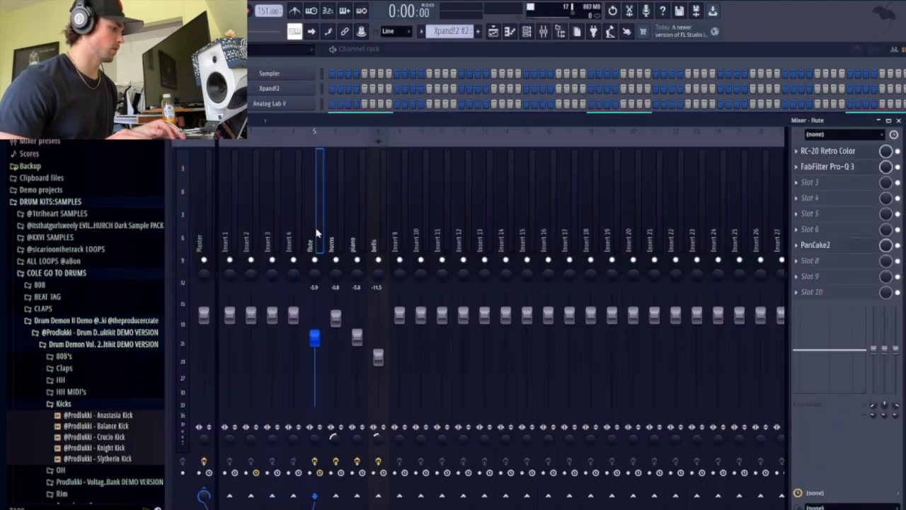
click(854, 154)
drag(551, 87, 486, 89)
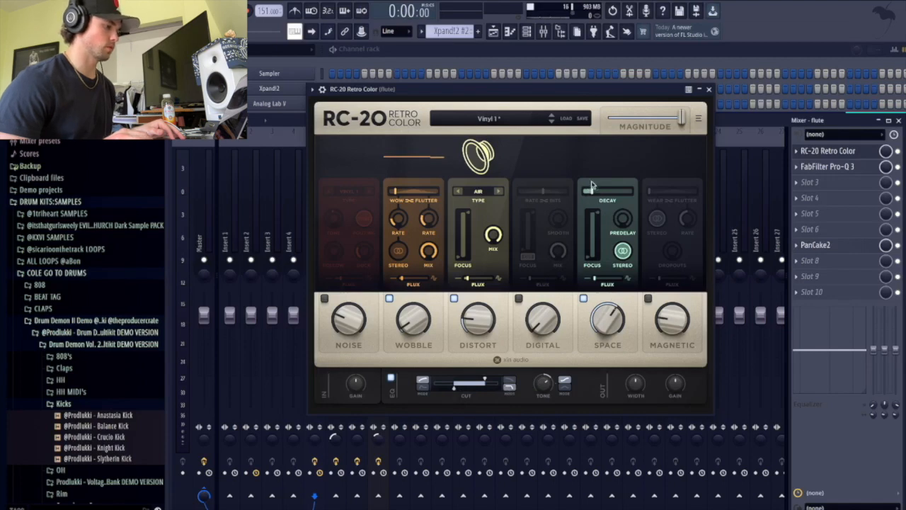
click(709, 90)
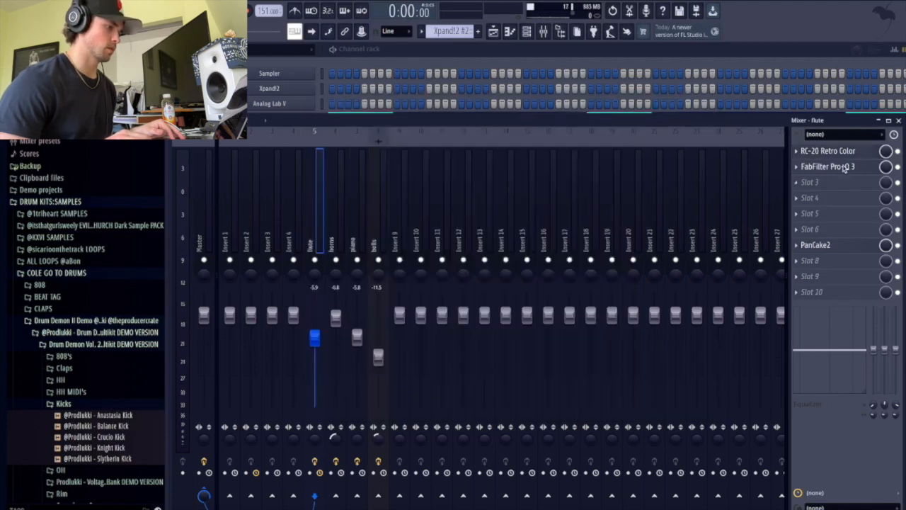
click(846, 167)
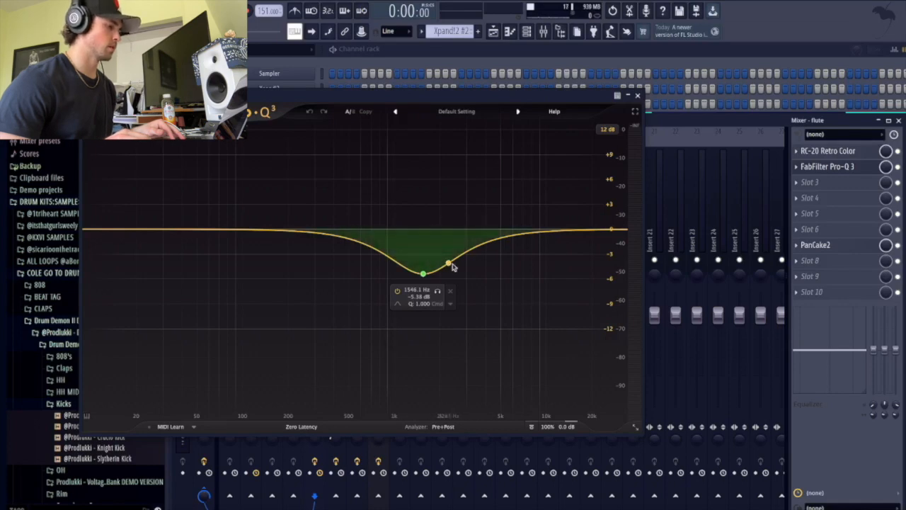
click(636, 96)
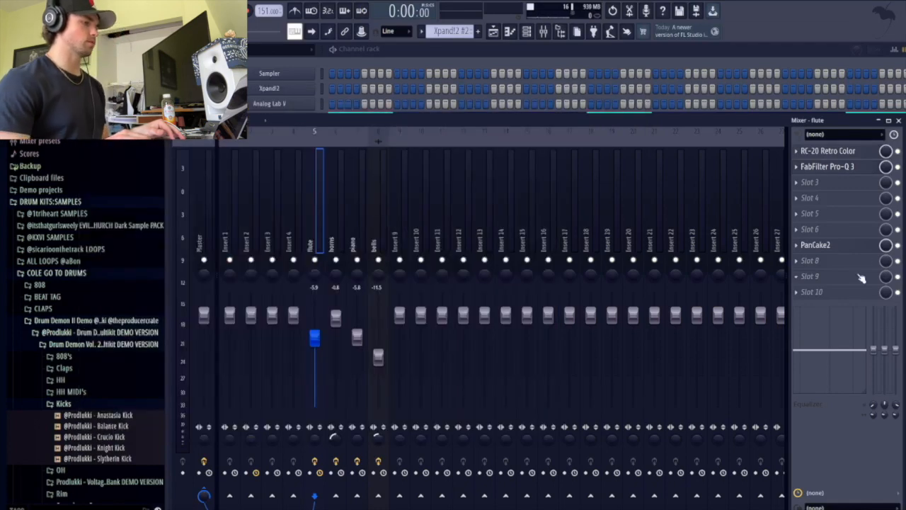
click(836, 244)
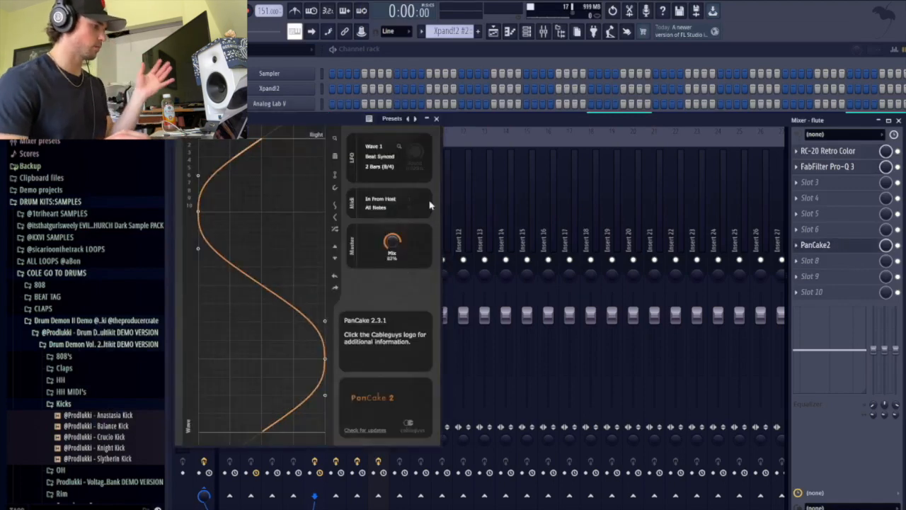
click(436, 119)
click(542, 32)
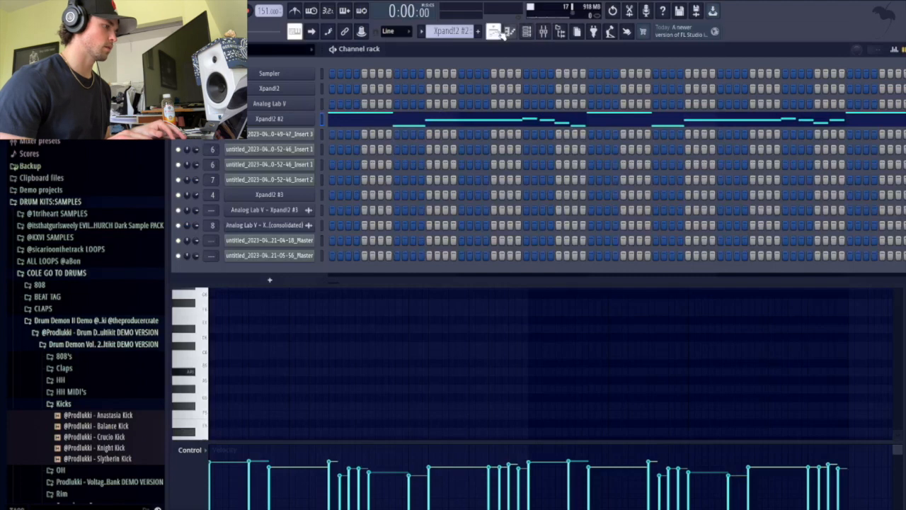
Reopen the Track 3 Xpand!2 #2 melody clip from the playlist in the piano roll
click(495, 31)
double_click(389, 167)
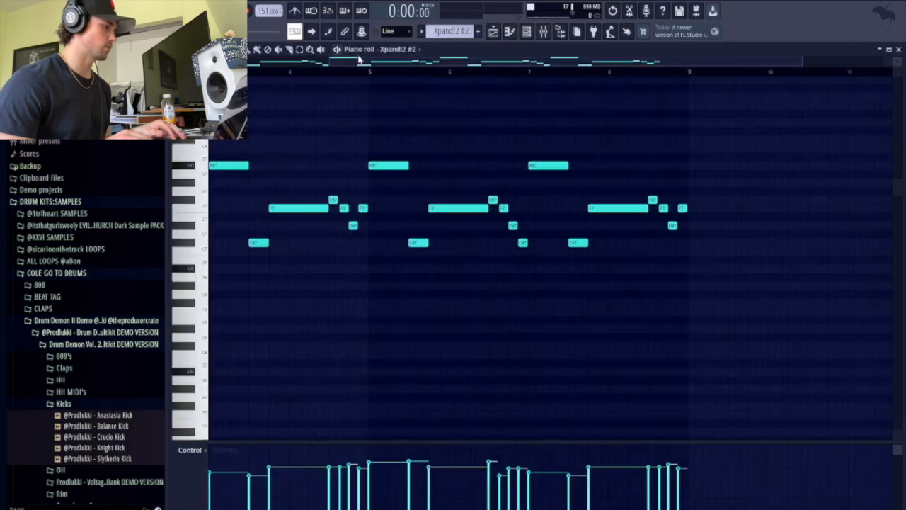
Play the Xpand!2 #2 melody pattern in the piano roll, then stop playback
key(space)
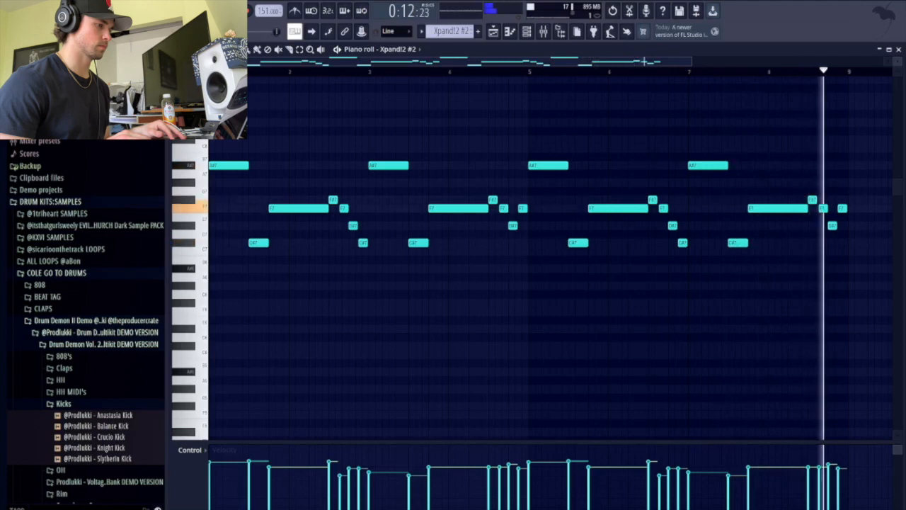
key(space)
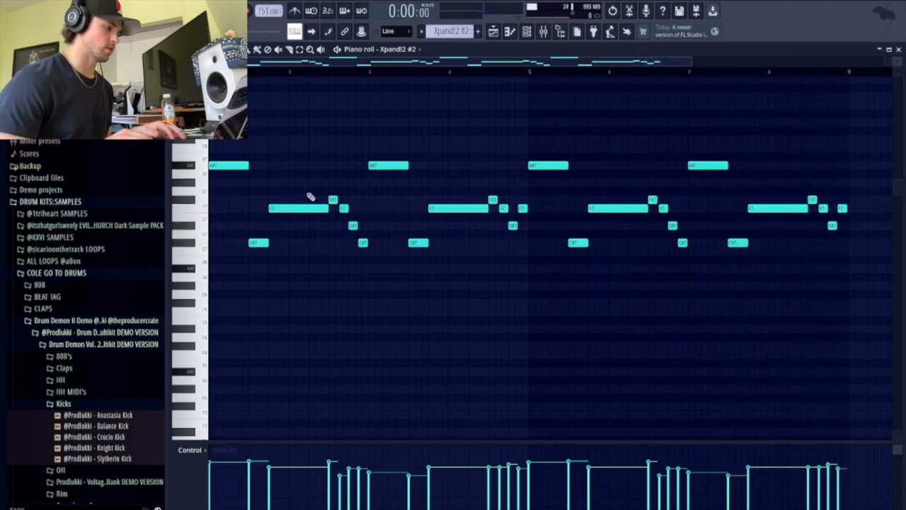
Try raising the melody's second note by one octave, and return it to its original pitch
click(259, 242)
key(ctrl+Up)
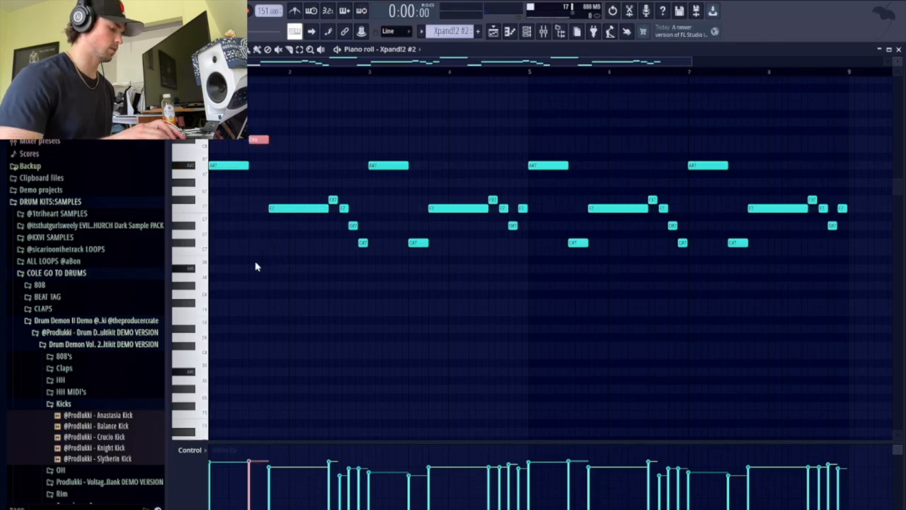
key(ctrl+Down)
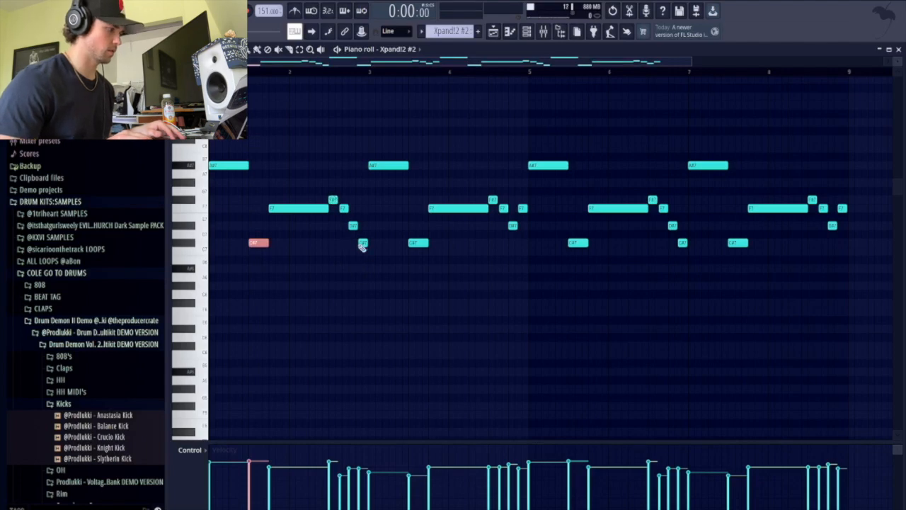
Mute Tracks 1 to 4 in the playlist and unmute the master recording on Track 10
click(494, 31)
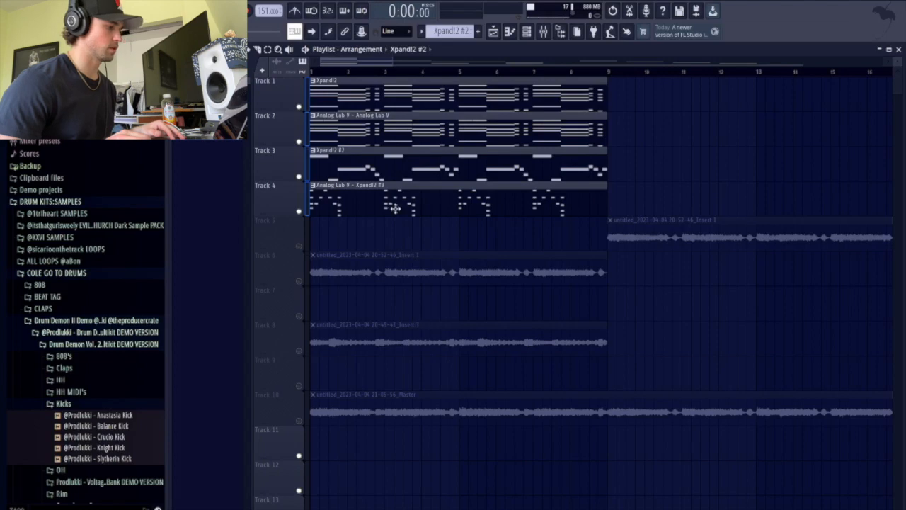
scroll(360, 133, down, 5)
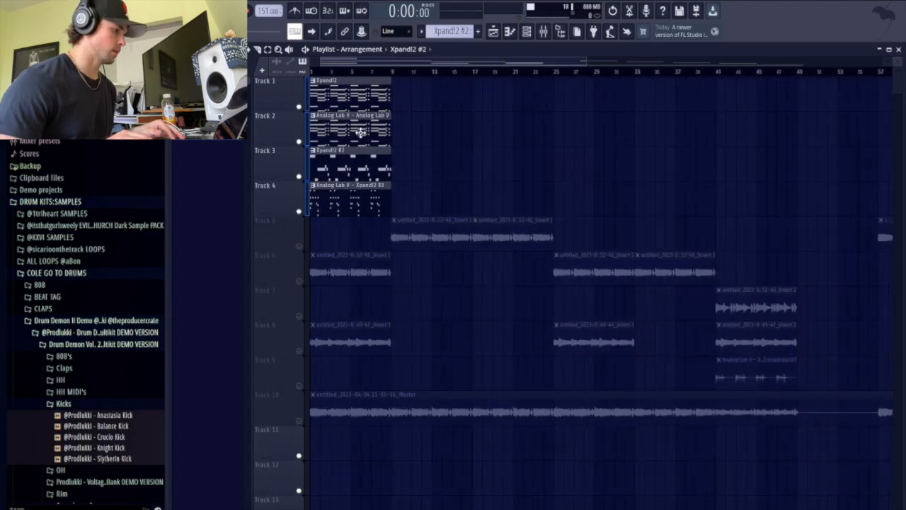
click(300, 213)
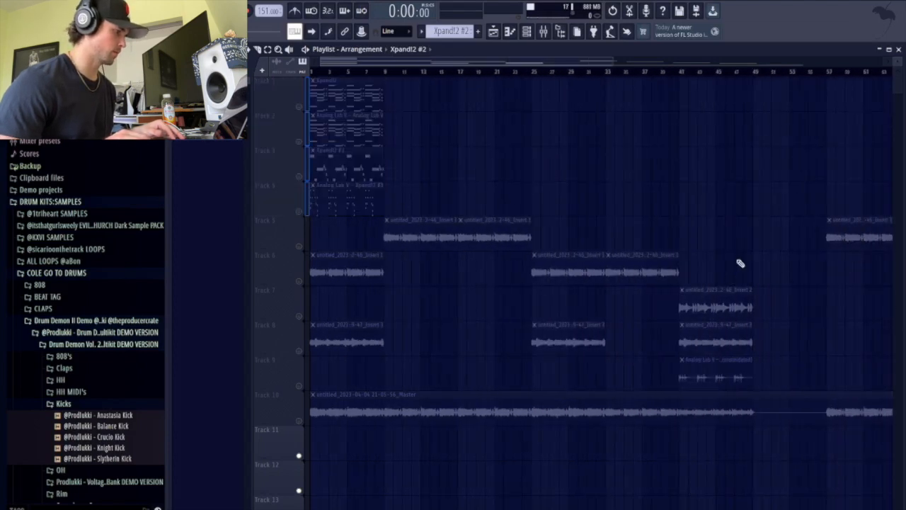
click(299, 421)
Play the Track 10 master recording from bar 41, and stop playback
click(681, 73)
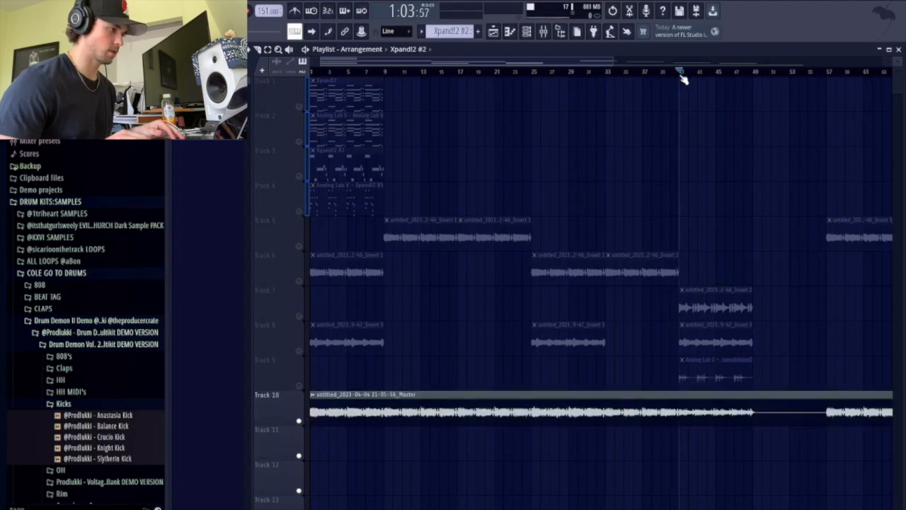
scroll(733, 323, up, 4)
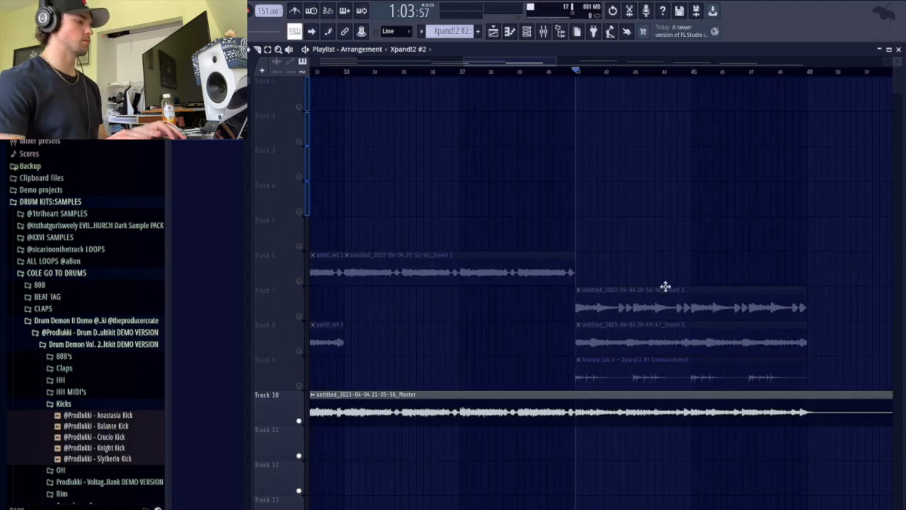
key(space)
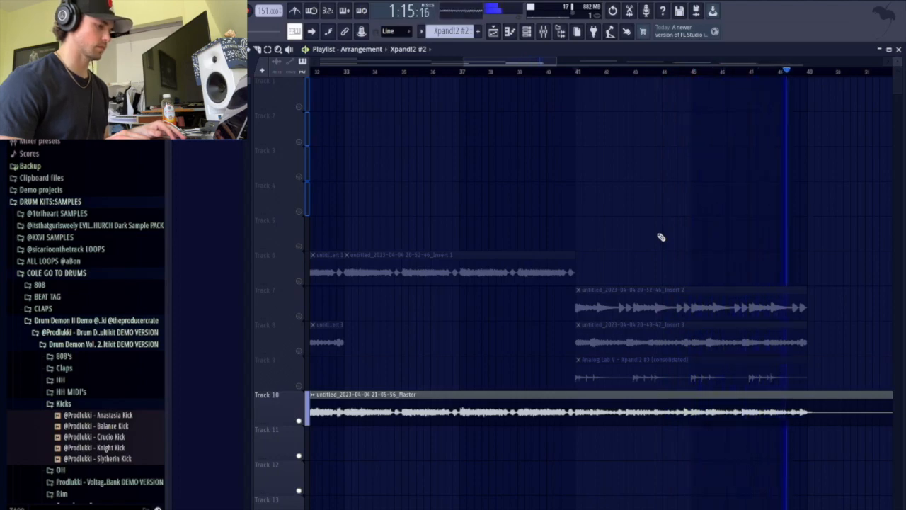
key(space)
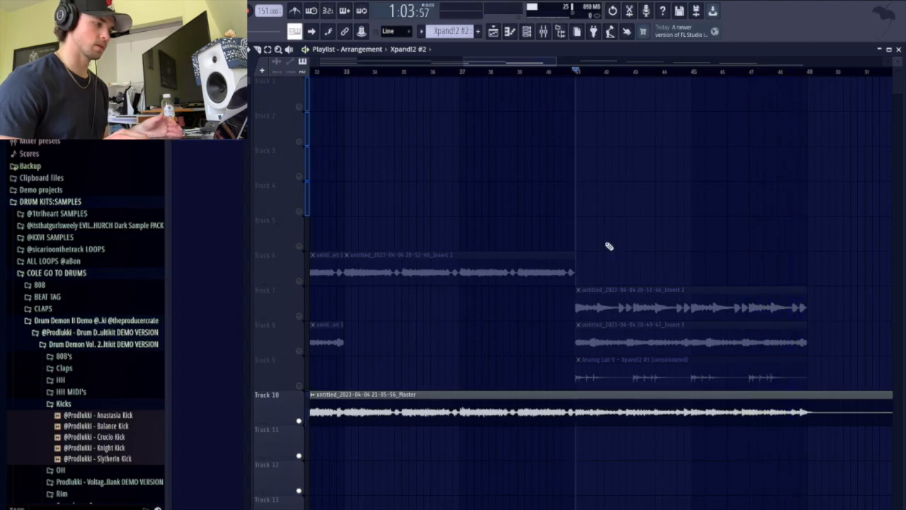
Unmute the Track 1 to 4 pattern clips at the start of the playlist
scroll(580, 225, down, 2)
scroll(581, 226, down, 1)
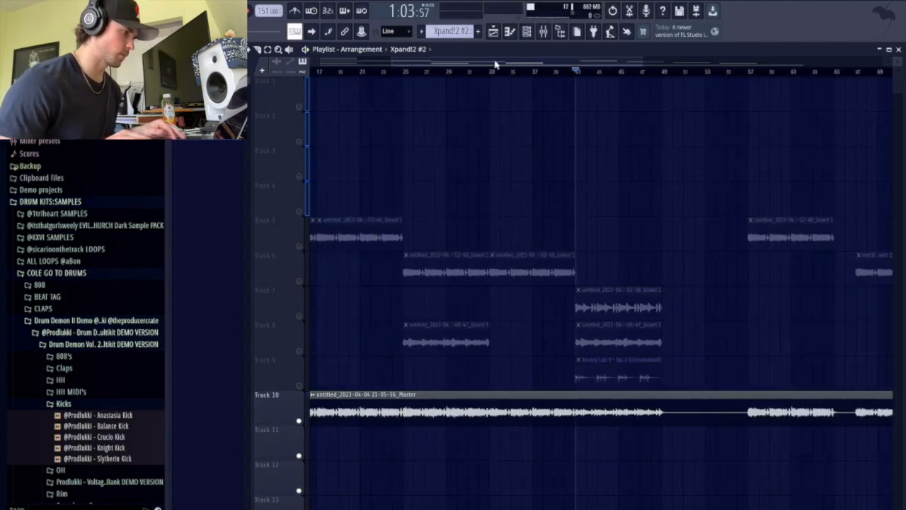
drag(496, 63, 319, 68)
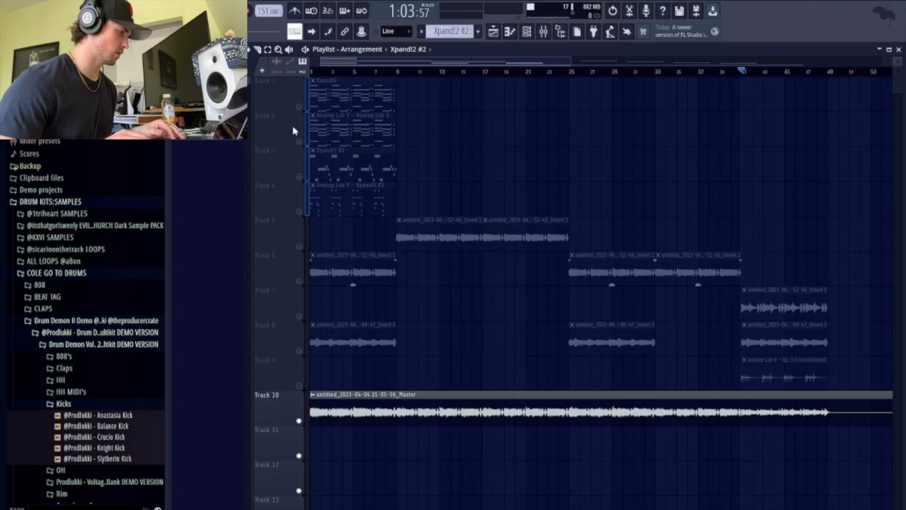
click(300, 211)
Open the Track 2 Analog Lab V clip in the piano roll and examine its chord notes
double_click(333, 129)
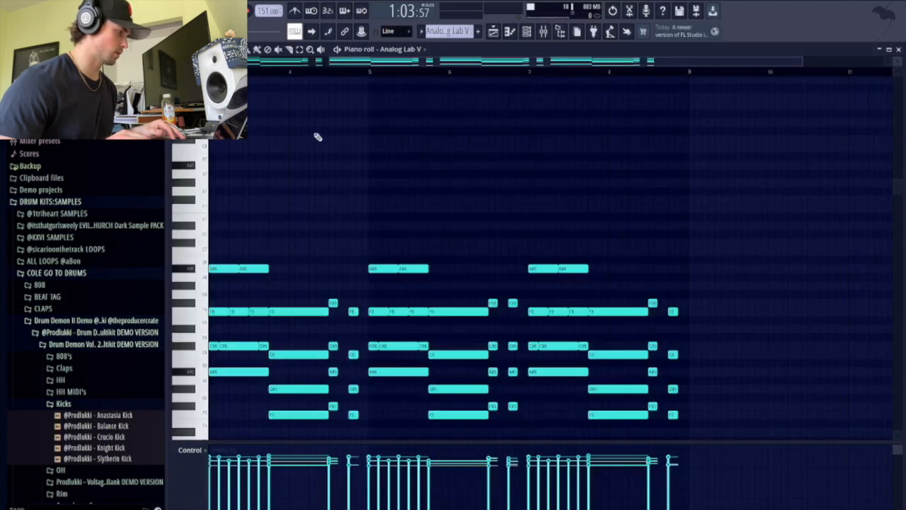
scroll(309, 138, down, 5)
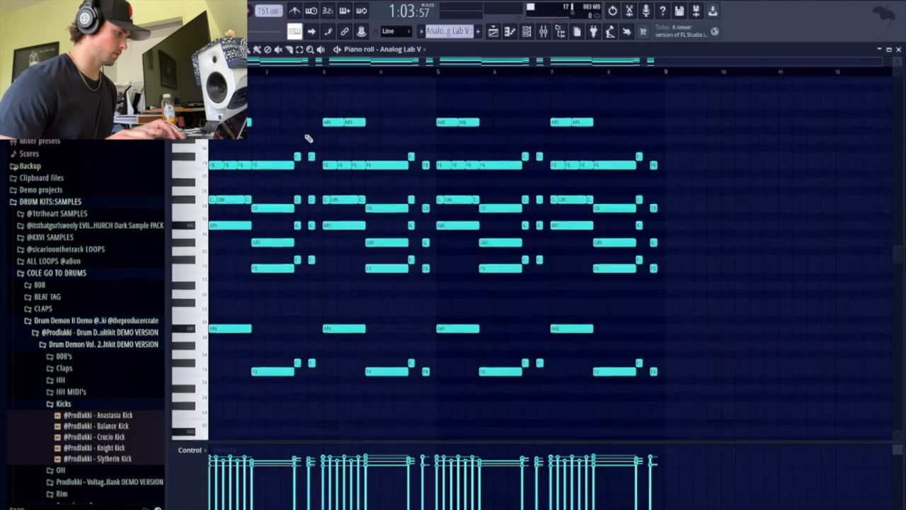
drag(878, 60, 675, 61)
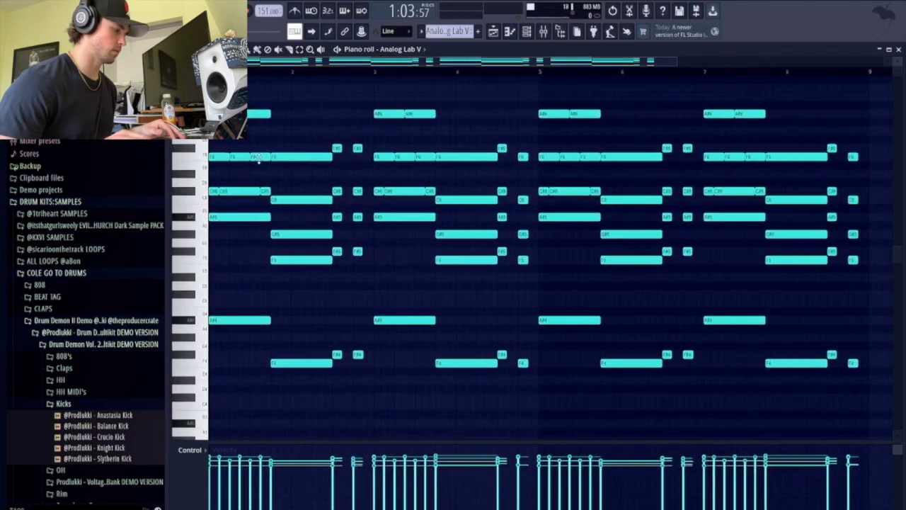
scroll(198, 203, up, 3)
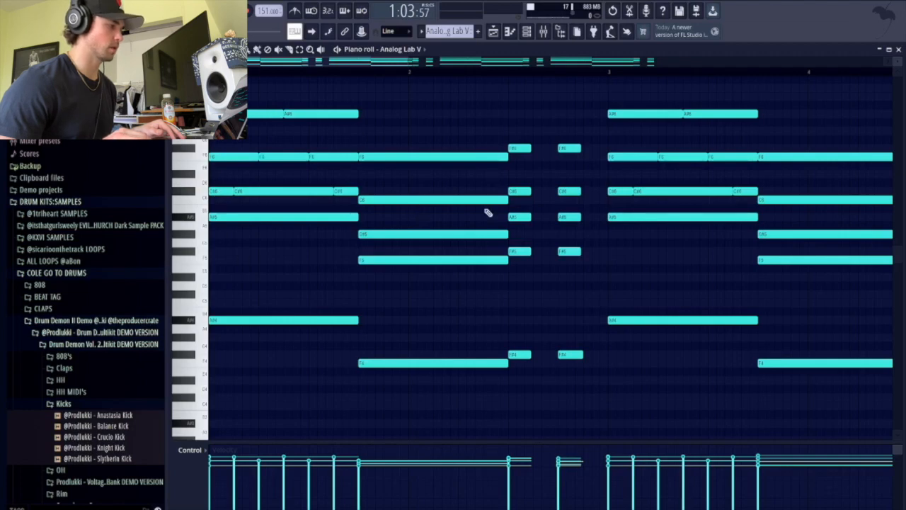
scroll(457, 188, down, 3)
scroll(458, 189, down, 2)
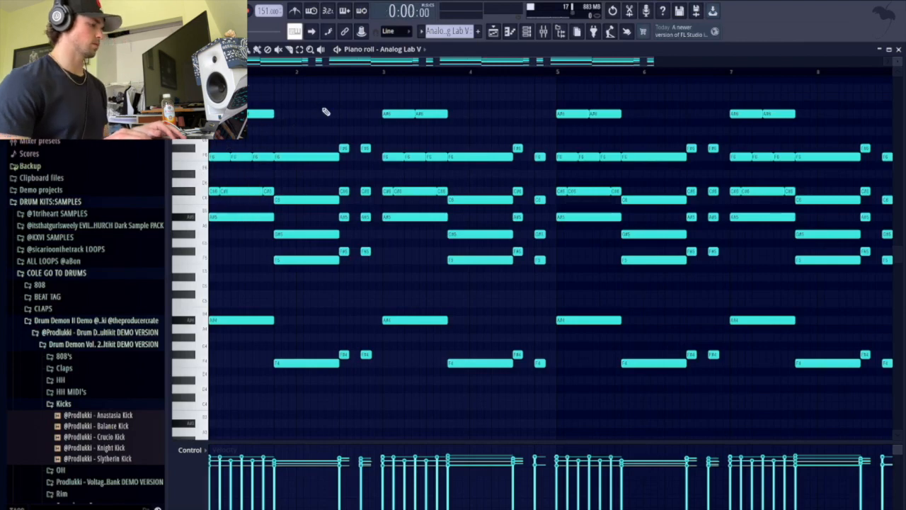
Play the Analog Lab V chord pattern through its repetitions and stop playback
key(space)
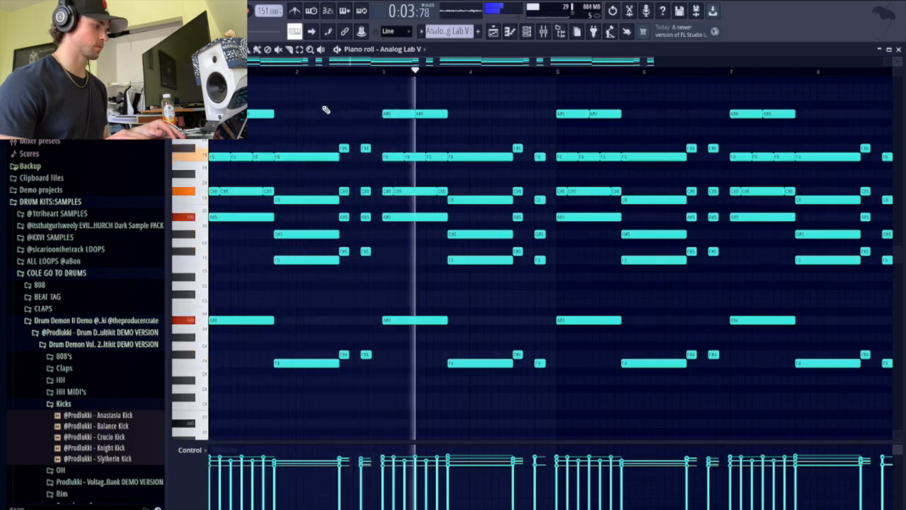
scroll(319, 121, down, 1)
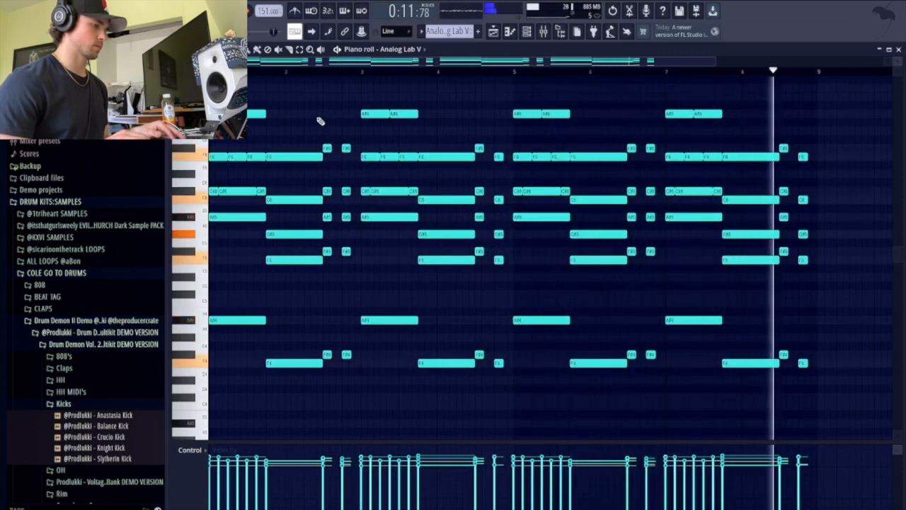
key(space)
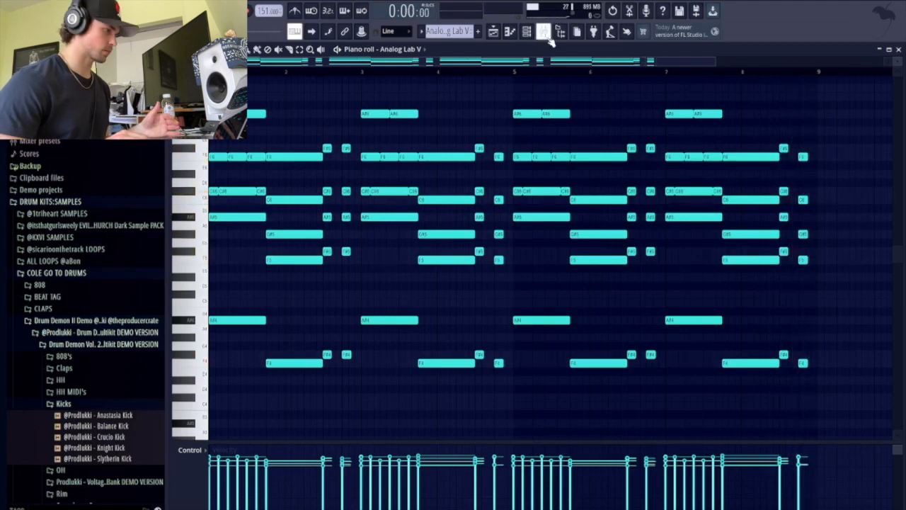
Review the FabFilter Pro-Q 2 low cut and mid dip on the piano mixer track
click(543, 31)
click(358, 240)
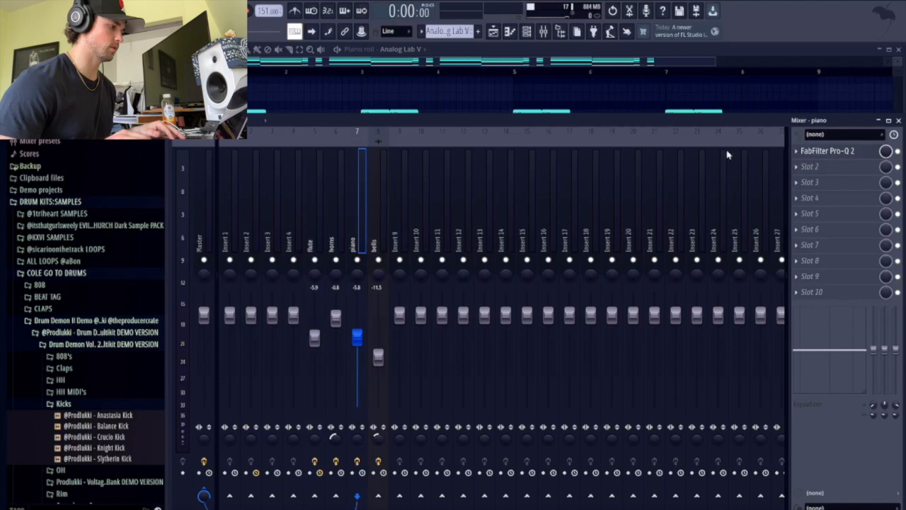
click(822, 154)
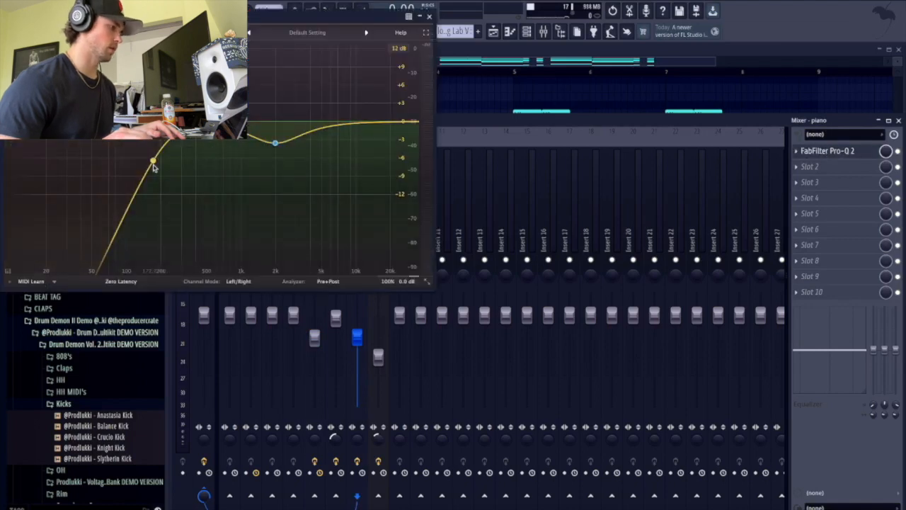
mouse_move(272, 151)
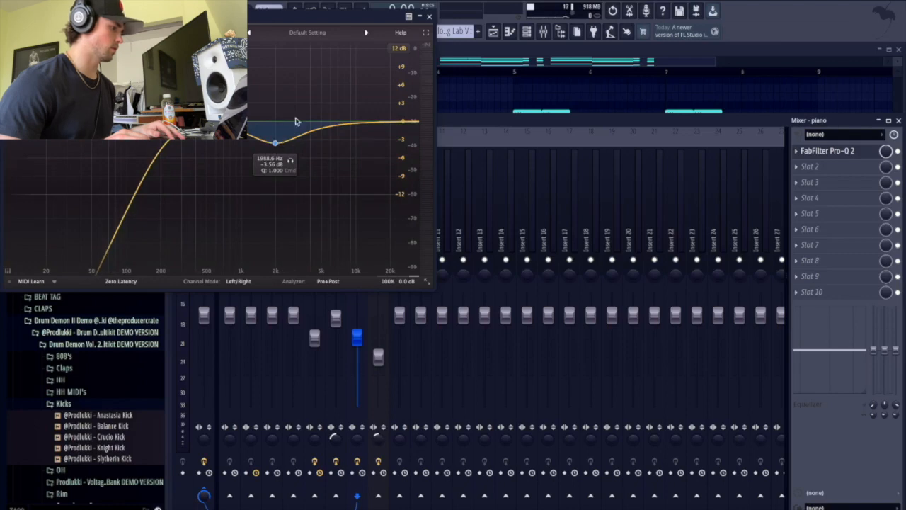
click(429, 16)
click(527, 31)
click(527, 32)
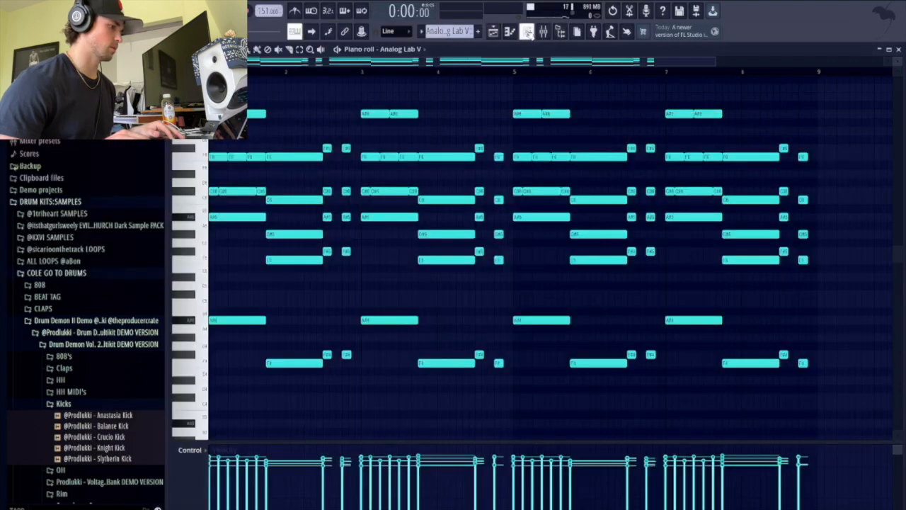
click(528, 31)
Open the Track 4 Xpand!2 #3 clip from the playlist in the piano roll and examine its short notes
click(494, 32)
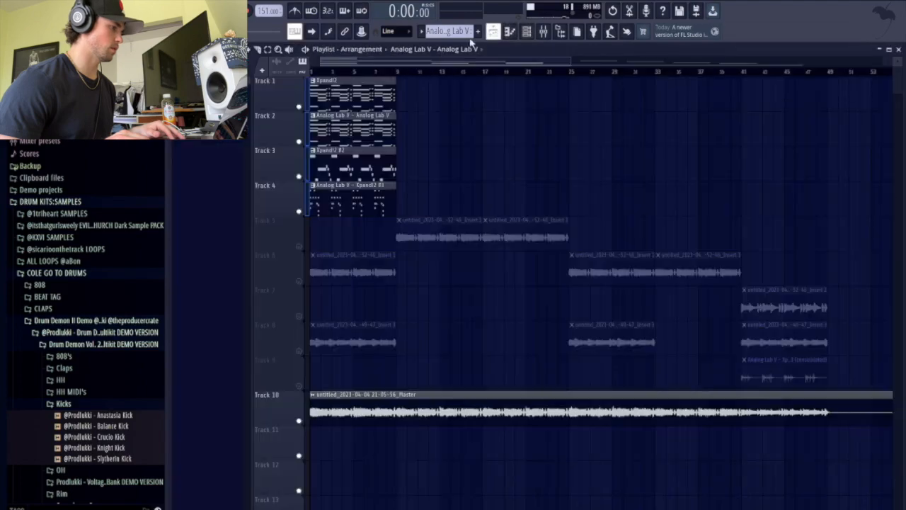
double_click(328, 203)
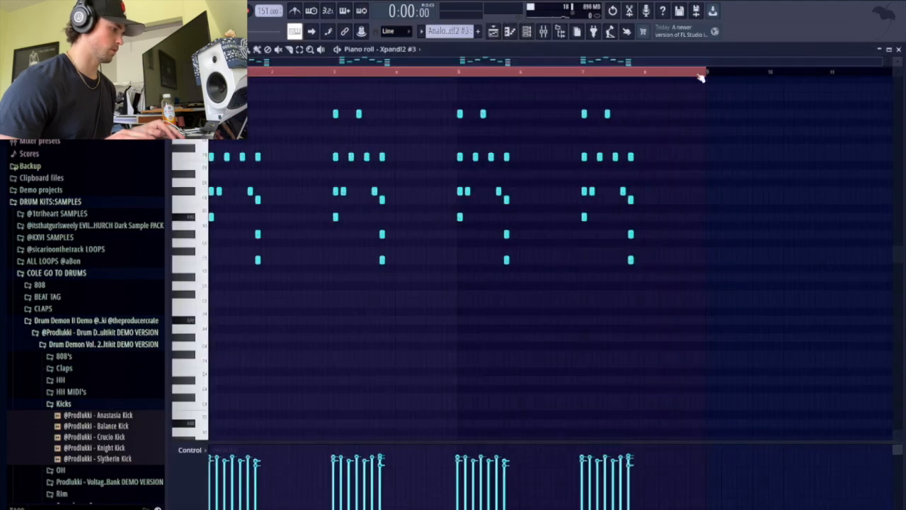
drag(880, 59, 712, 63)
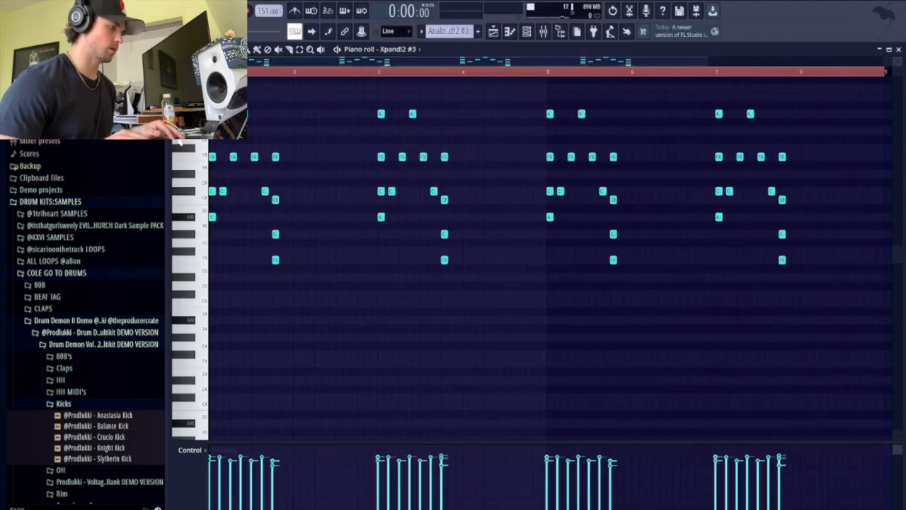
scroll(221, 211, up, 5)
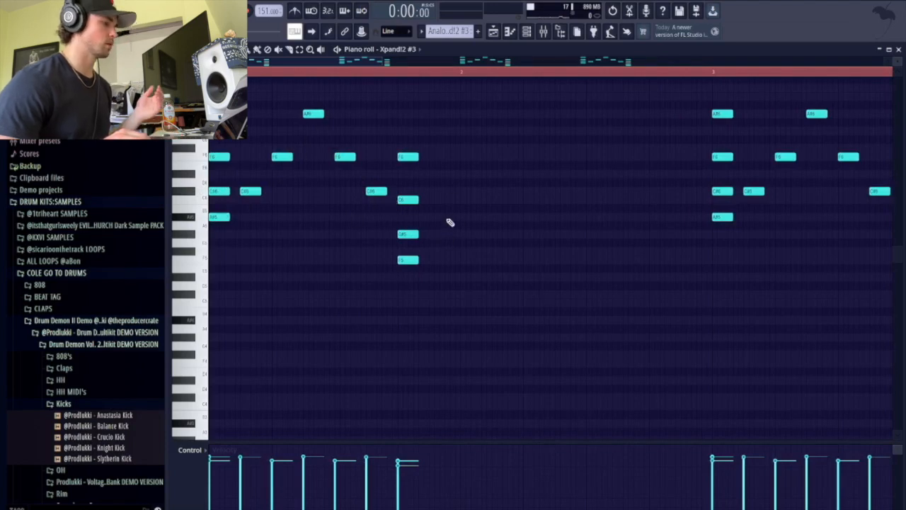
scroll(453, 208, down, 3)
scroll(455, 205, down, 3)
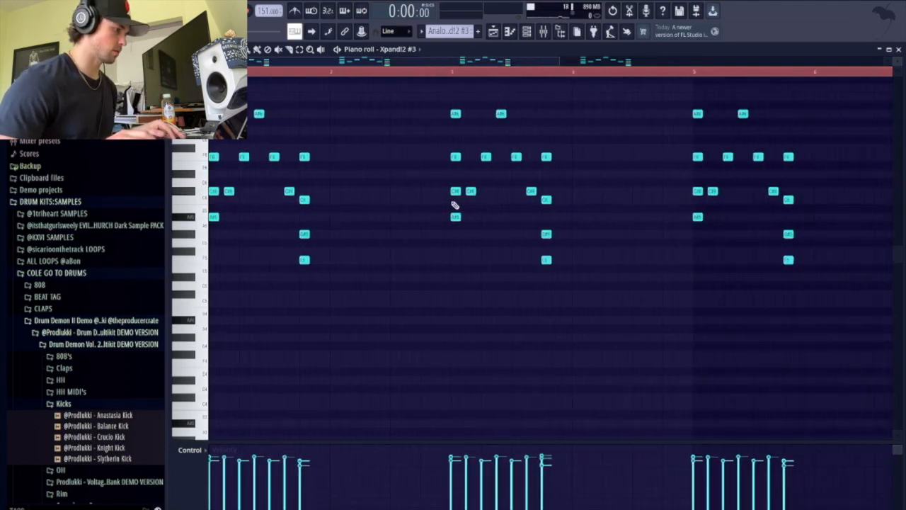
scroll(451, 207, down, 1)
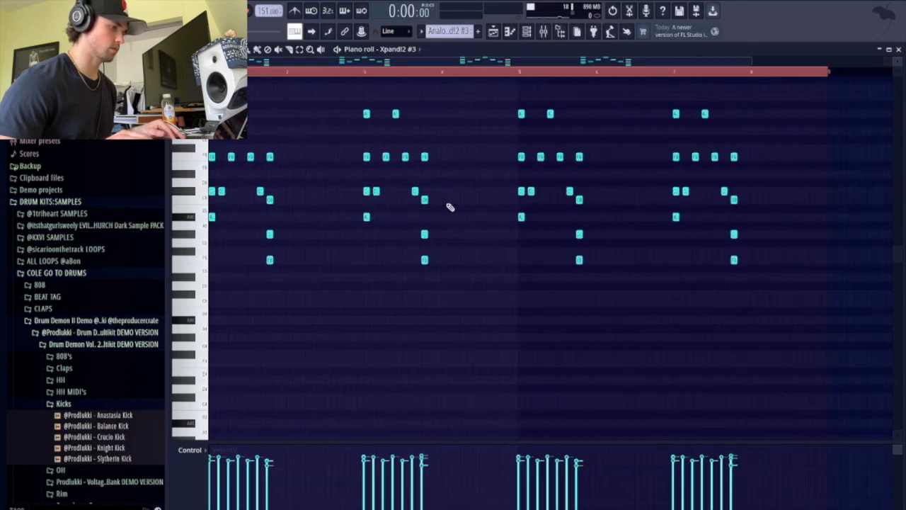
Review the Fruity delay 2 and Fruity Reeverb 2 settings on the bells mixer track
click(543, 31)
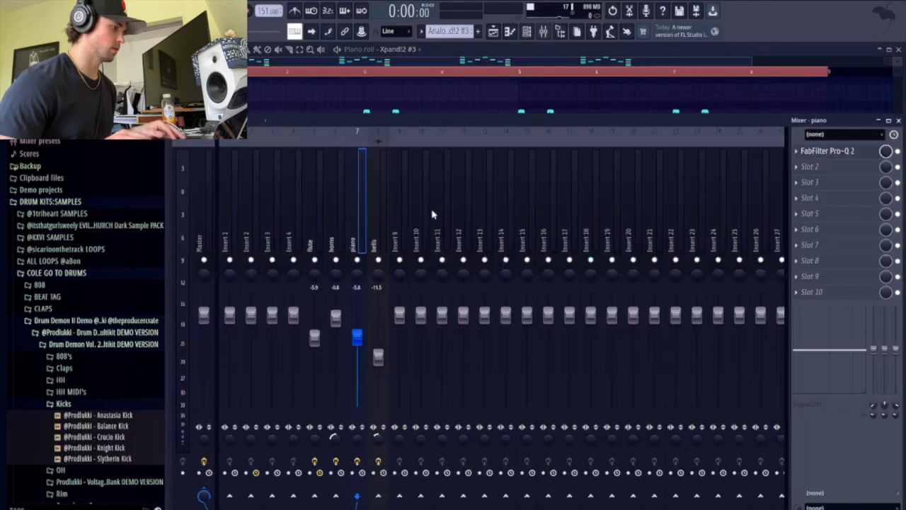
click(383, 242)
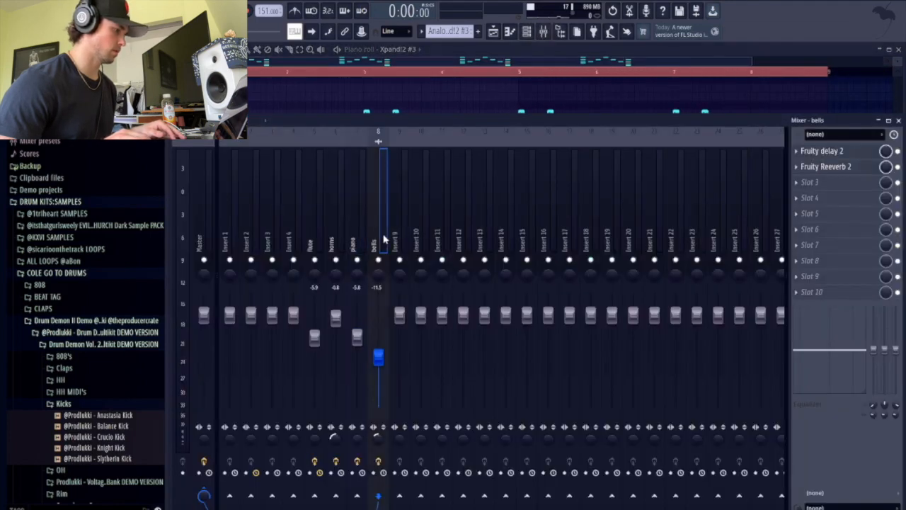
click(839, 151)
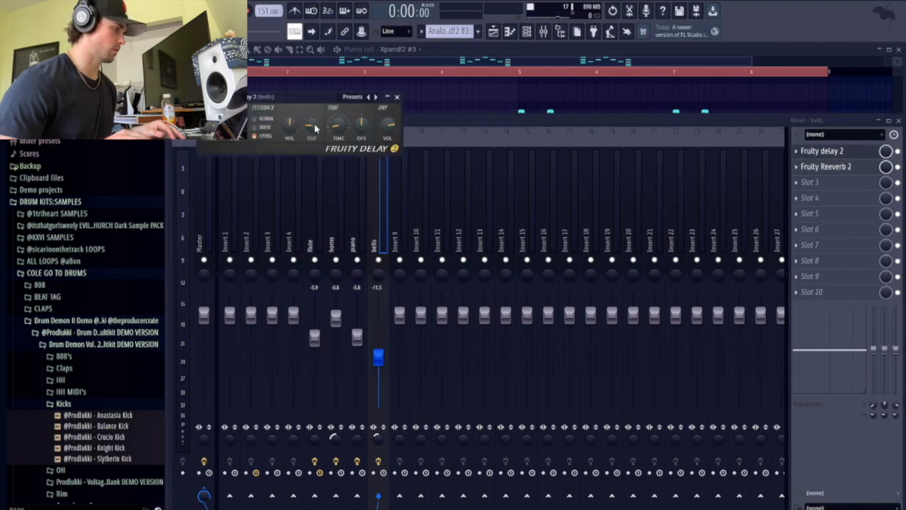
click(398, 98)
click(825, 167)
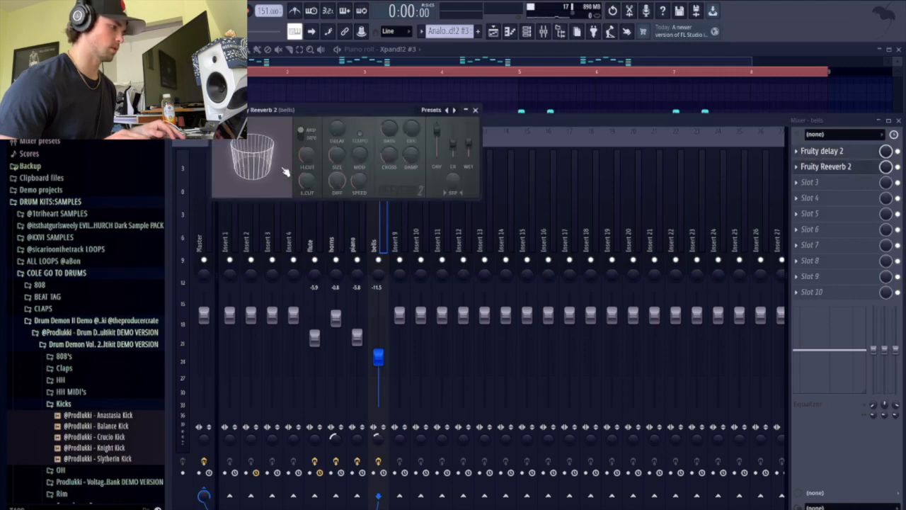
Close the Fruity Reeverb 2 settings and mixer, play the Xpand!2 #3 bells pattern in the piano roll, and stop playback
click(475, 110)
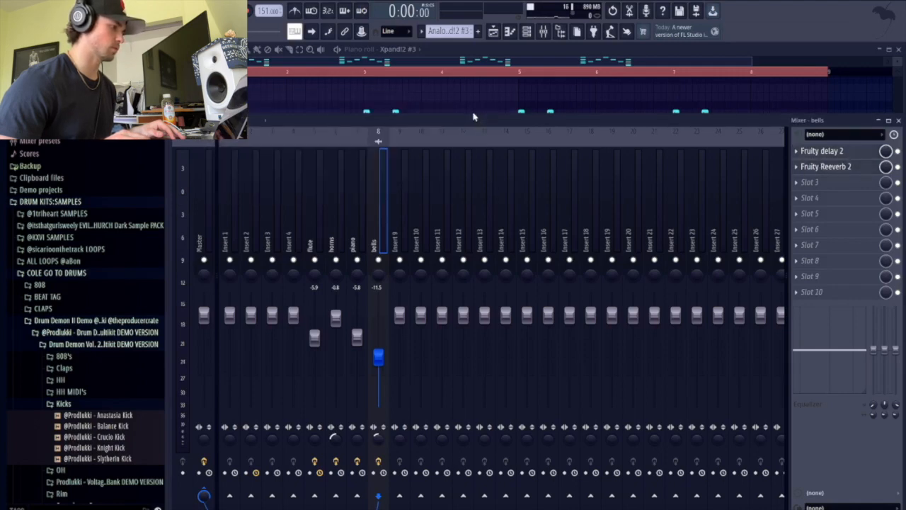
click(543, 31)
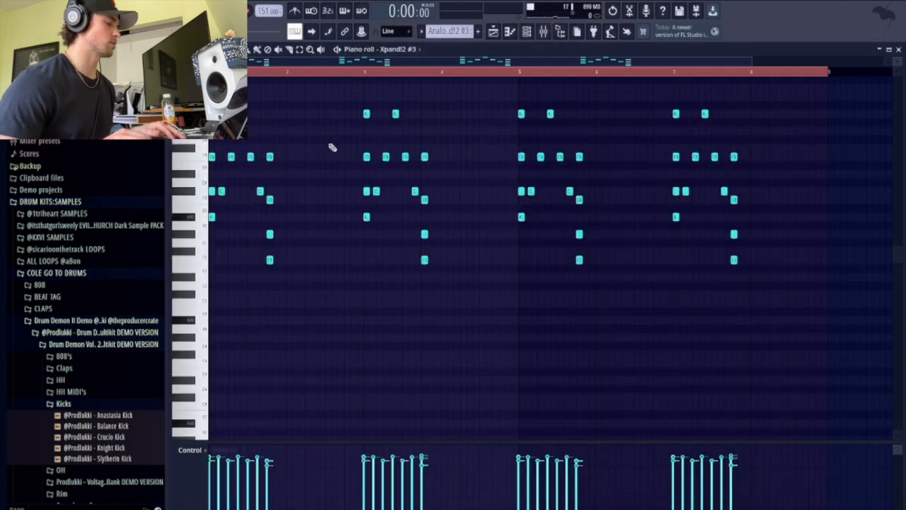
key(space)
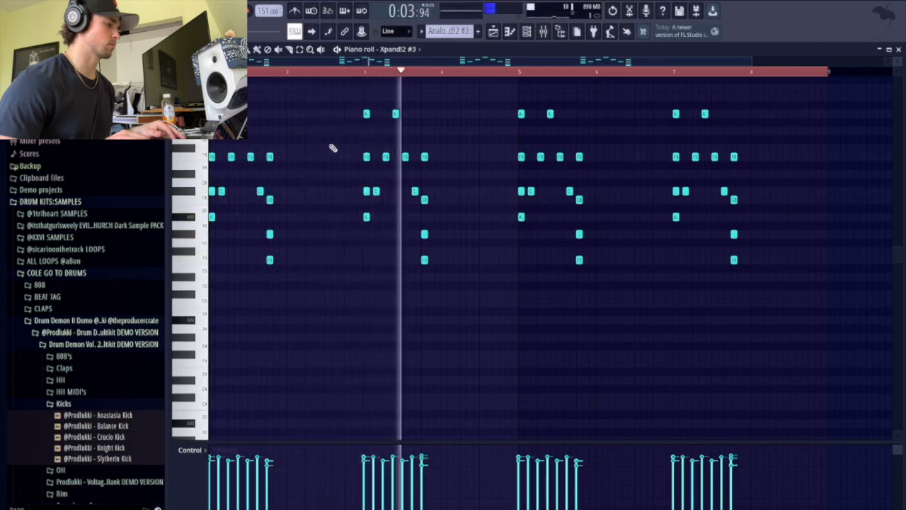
key(space)
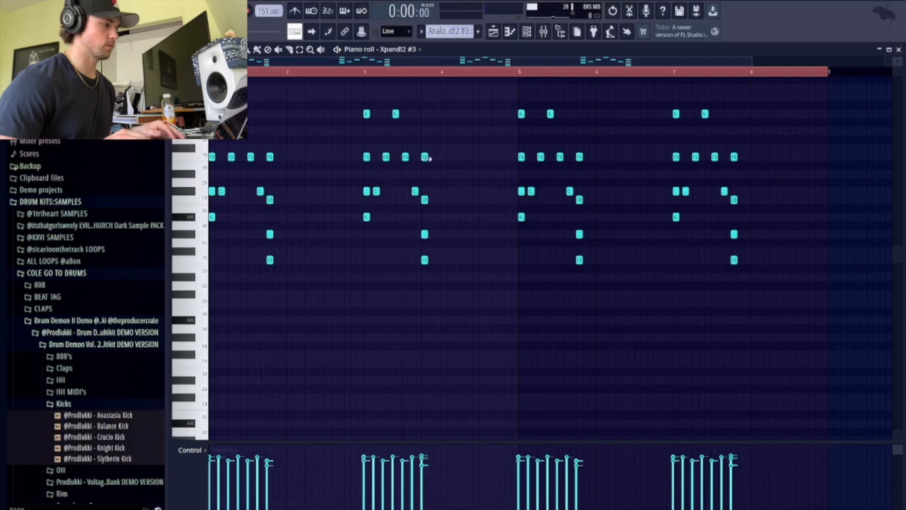
Mute playlist Tracks 1 to 4 and review the time stretching settings of the Master audio clip on Track 10
click(493, 31)
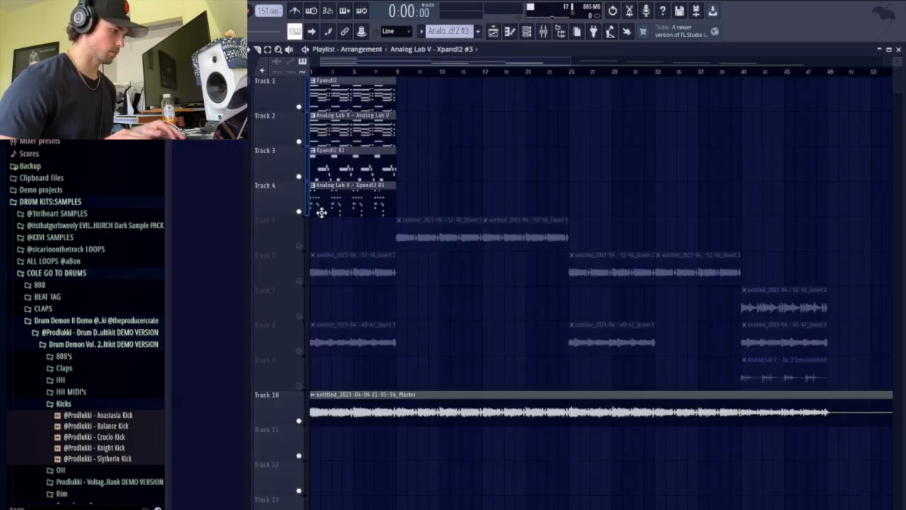
click(298, 212)
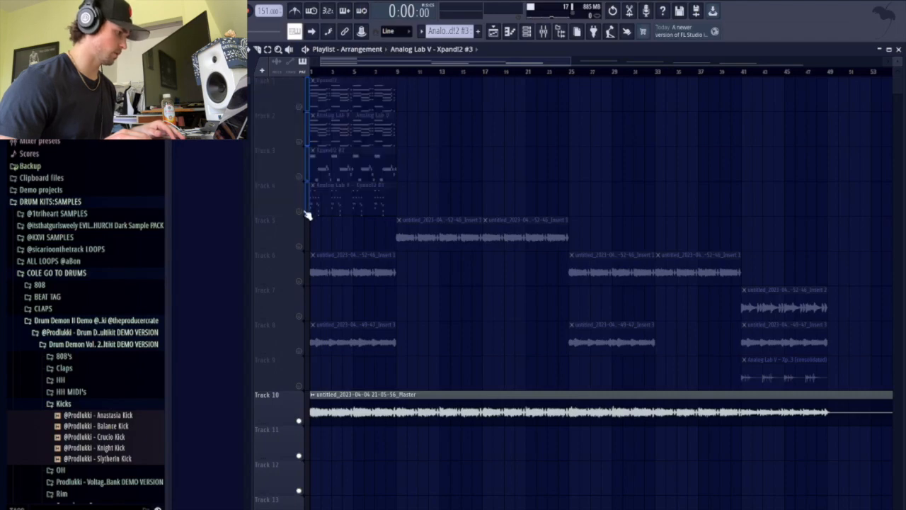
double_click(562, 404)
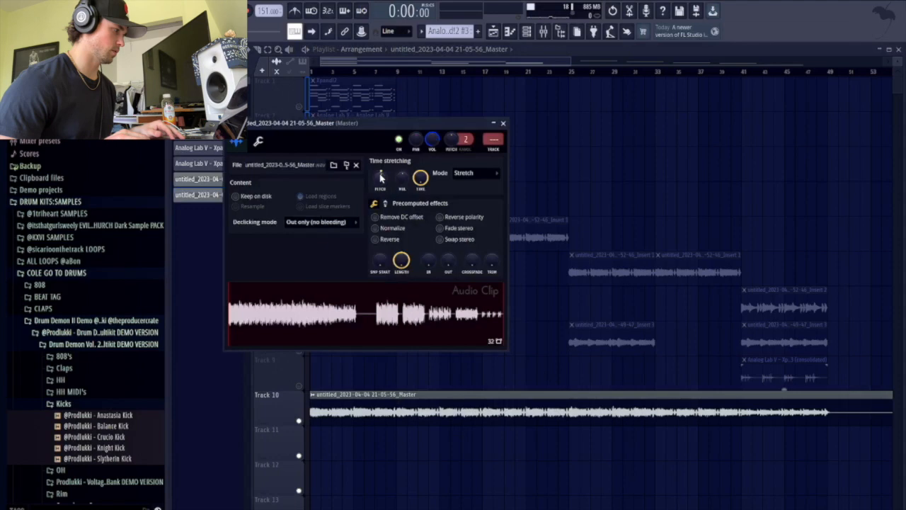
click(503, 124)
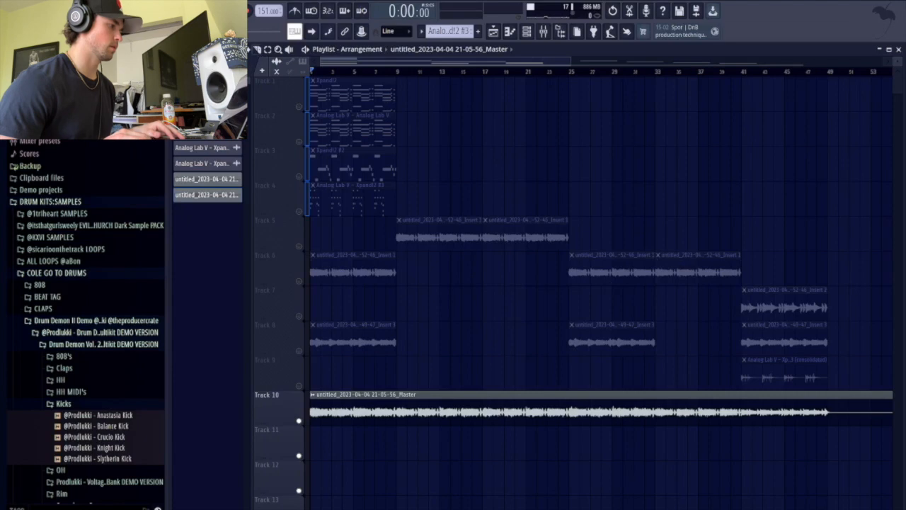
Open the full beat project that arranges the No Trends - 151 Bmin loop with drums
click(45, 10)
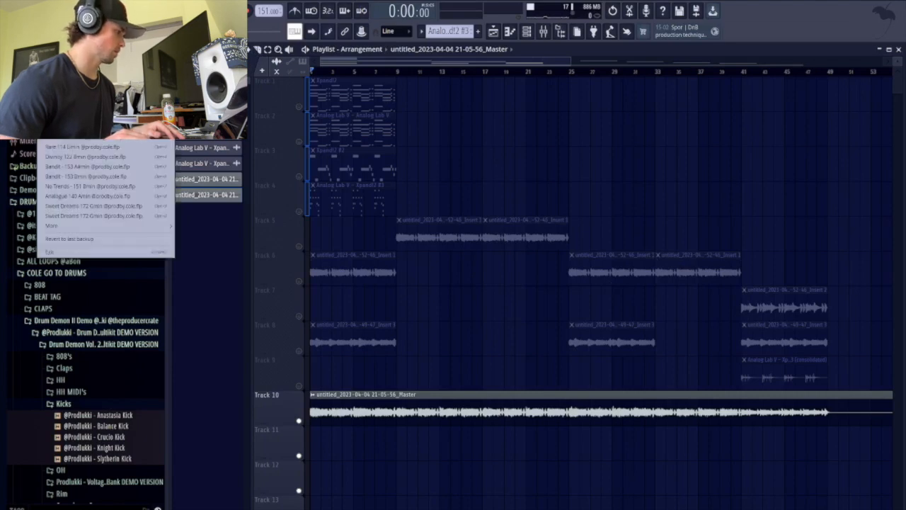
click(45, 10)
click(46, 10)
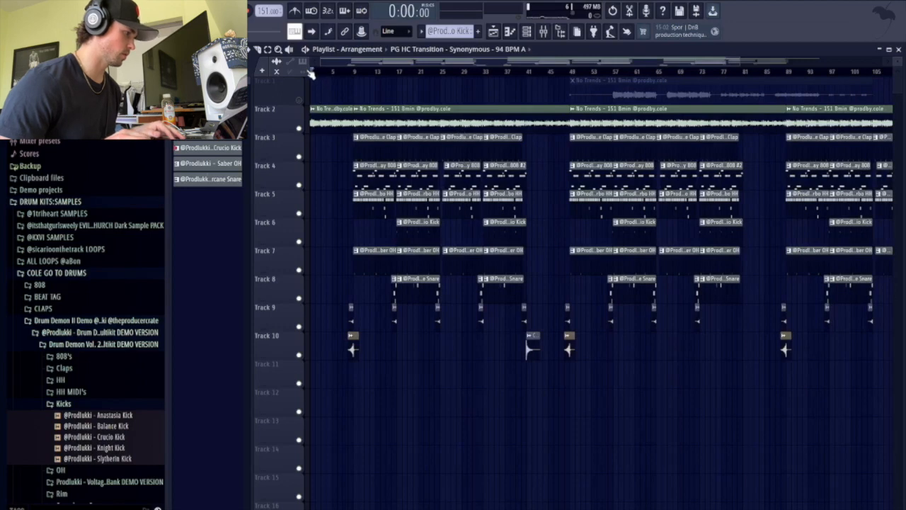
Play the beat in the playlist from bar 8 through the first drum section and stop playback
click(351, 72)
key(space)
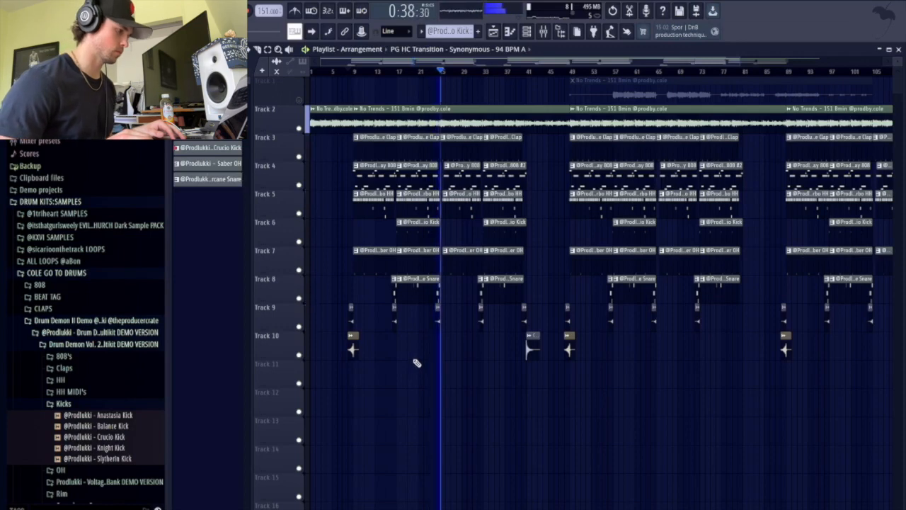
key(space)
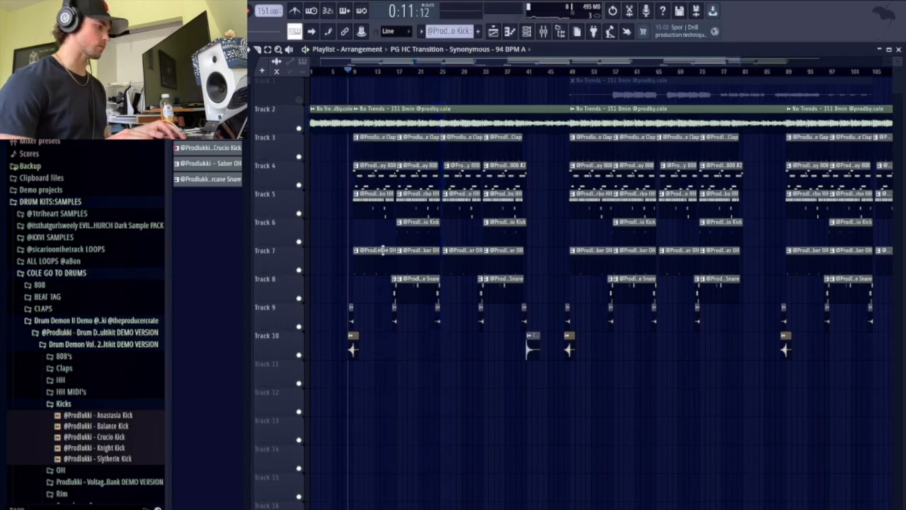
Select the time range from bar 9 to bar 17 in the playlist, covering the first drum section
scroll(347, 202, up, 5)
click(385, 73)
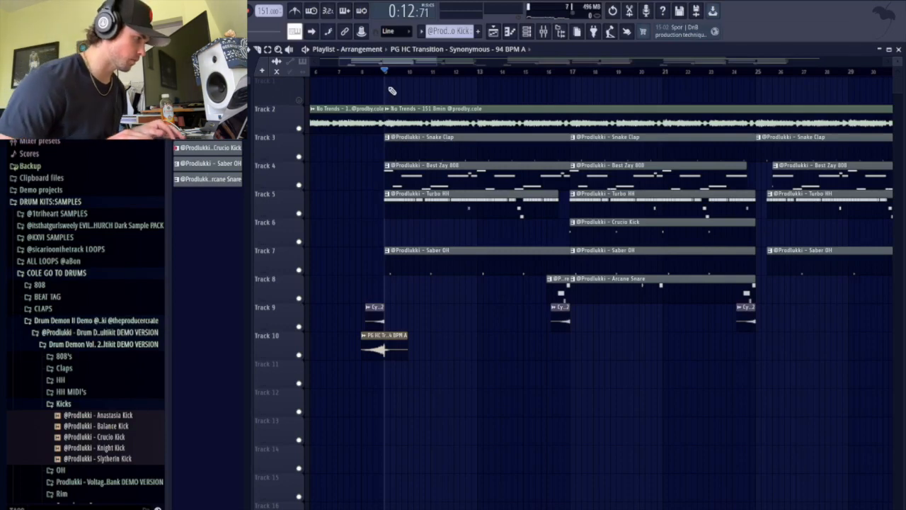
drag(385, 73, 565, 82)
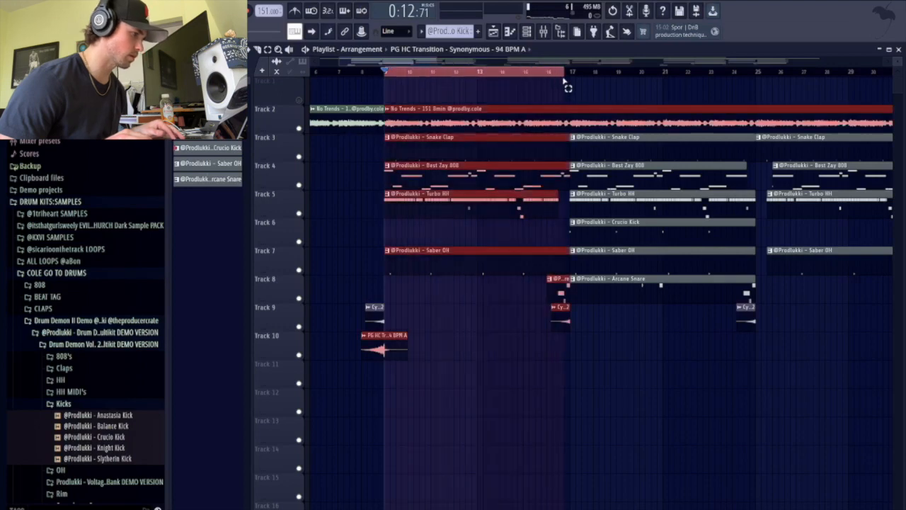
Open the Snake Clap clip from Track 3 in the piano roll, play its pattern and check its channel in the channel rack
double_click(484, 147)
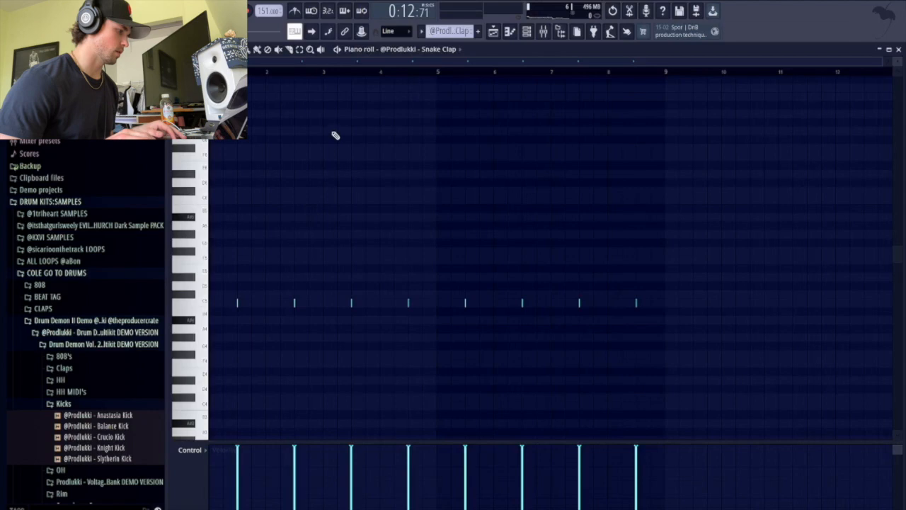
key(space)
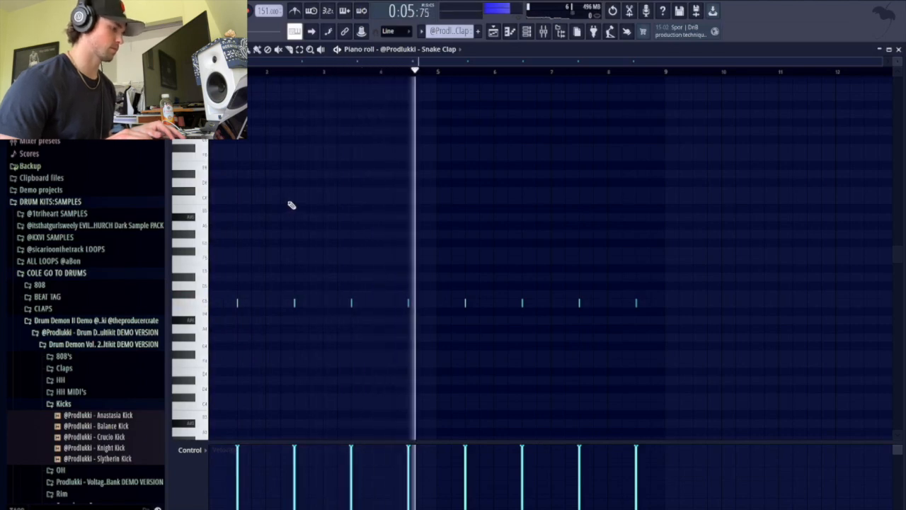
key(space)
key(F6)
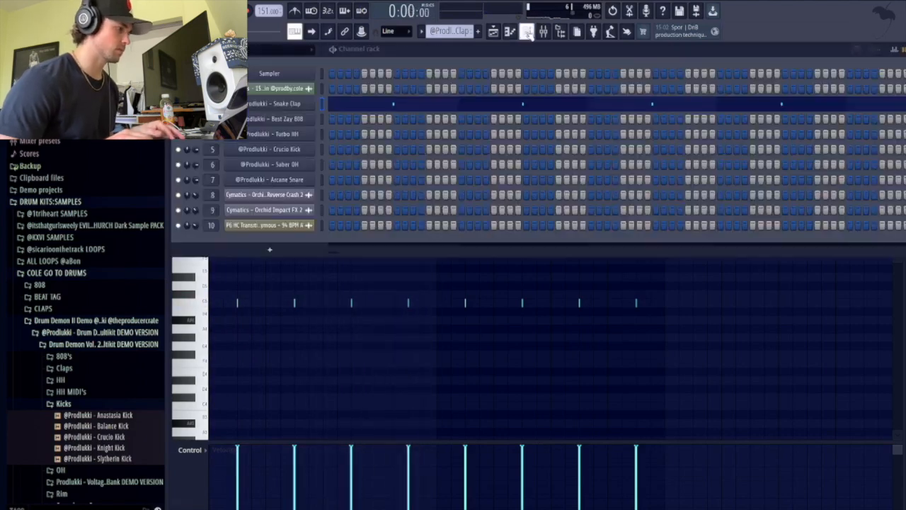
click(493, 32)
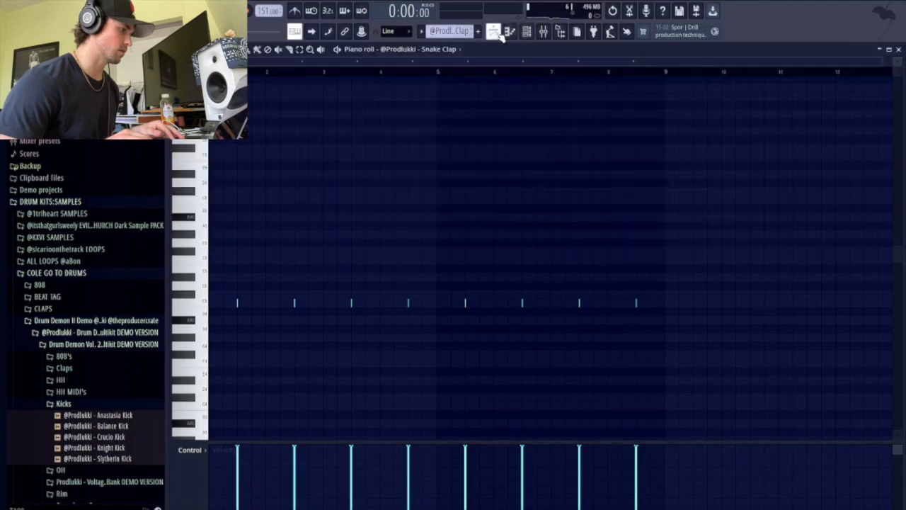
Open the Best Zay 808 clip from Track 4 in the piano roll and review the 808's sampler settings and waveform
double_click(417, 179)
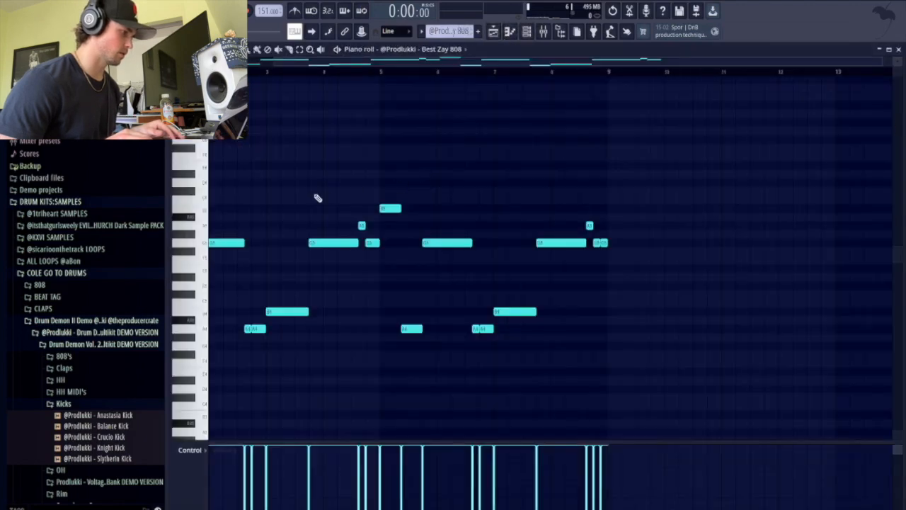
click(526, 31)
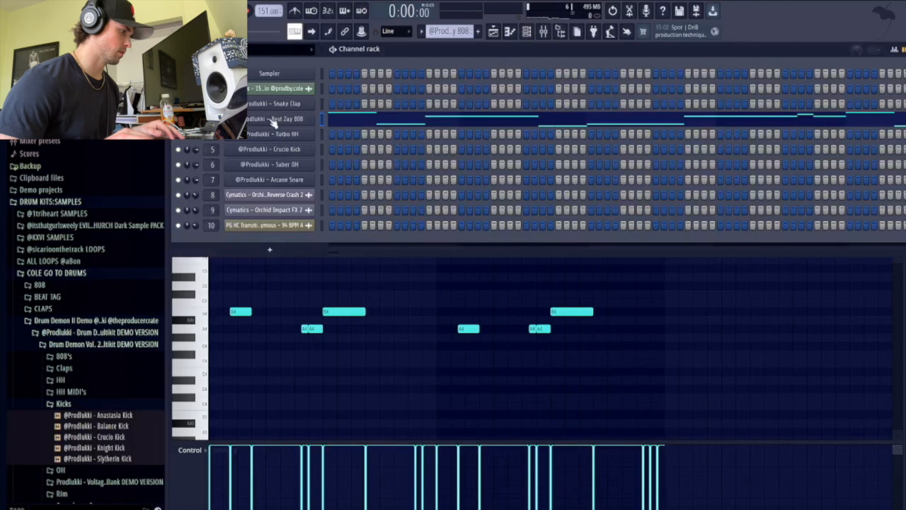
click(273, 119)
click(188, 87)
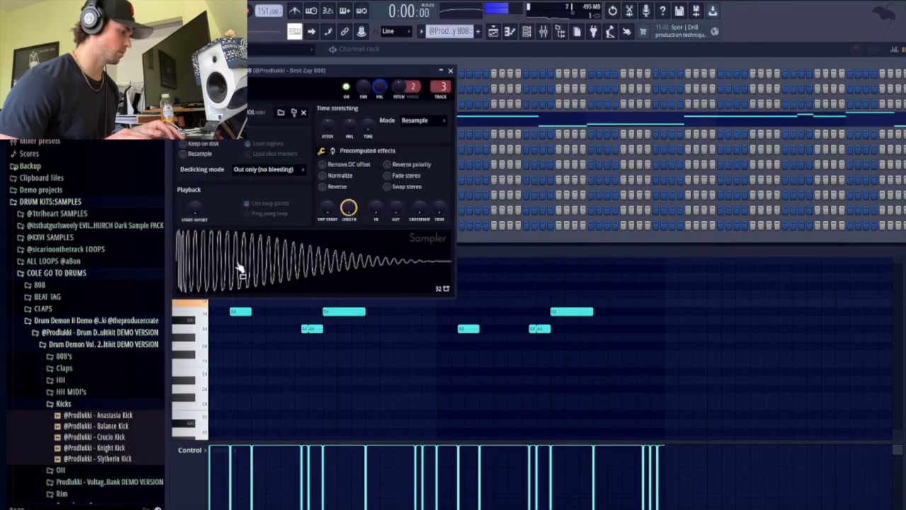
click(452, 69)
Return to the Best Zay 808 notes in the piano roll, play the whole pattern and stop playback
click(495, 32)
click(494, 33)
click(527, 32)
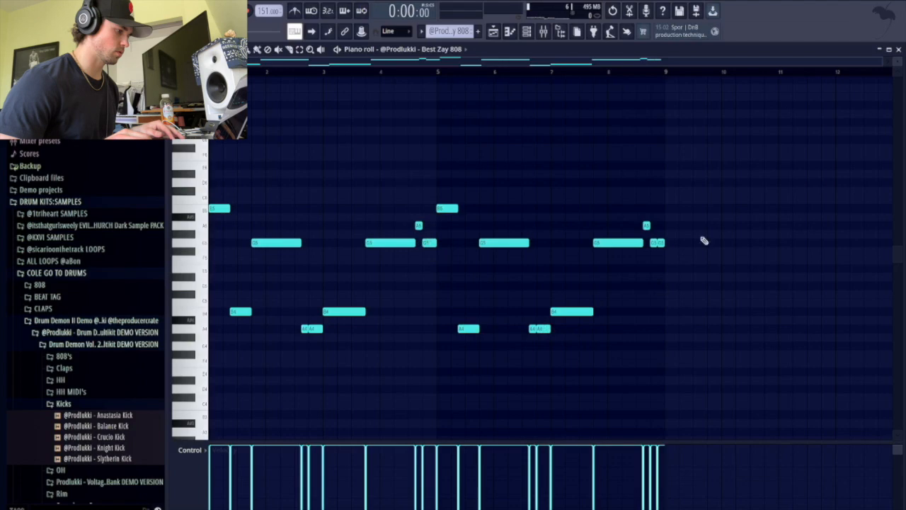
key(space)
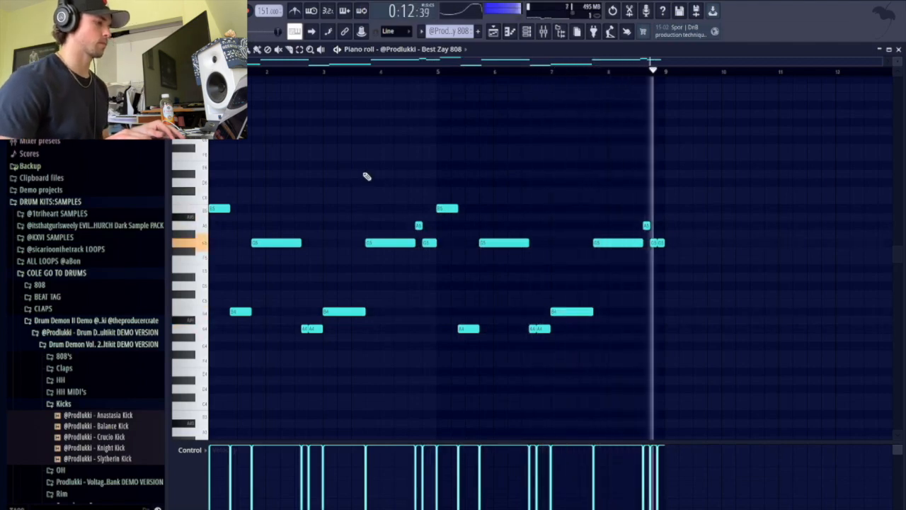
key(space)
Open the Best Zay 808 #2 clip from the playlist, play its varied pattern and replay the ending from just before bar 8
click(494, 33)
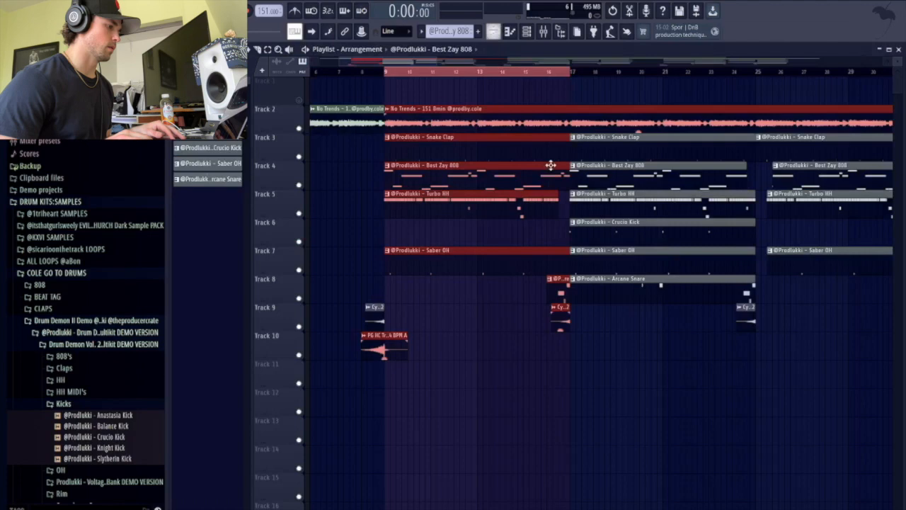
scroll(676, 179, down, 3)
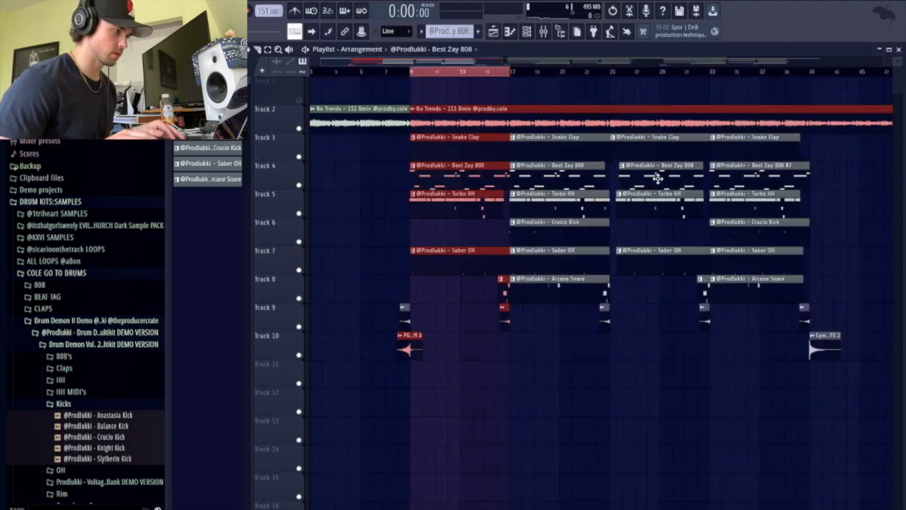
double_click(729, 178)
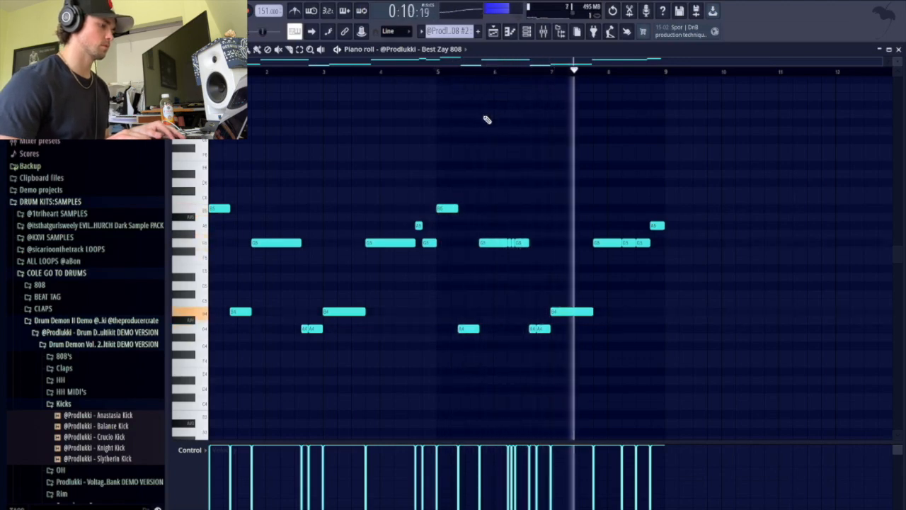
key(space)
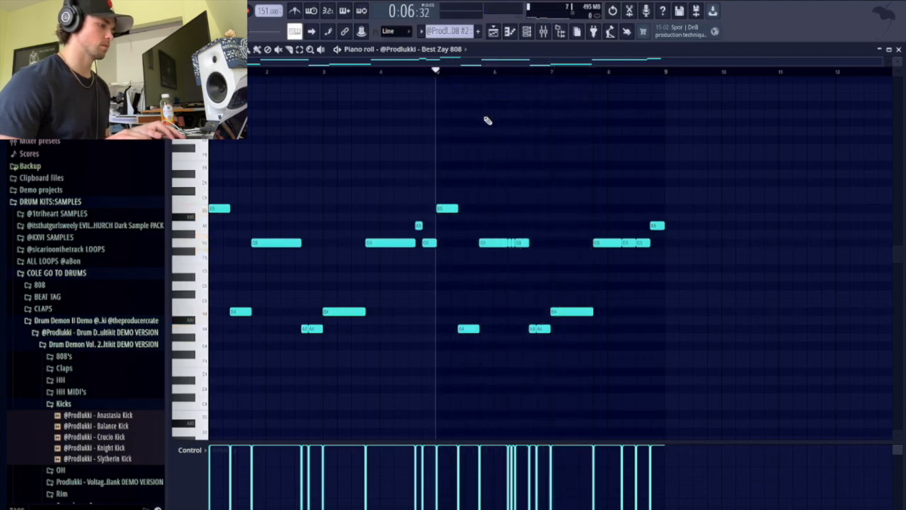
click(589, 71)
key(space)
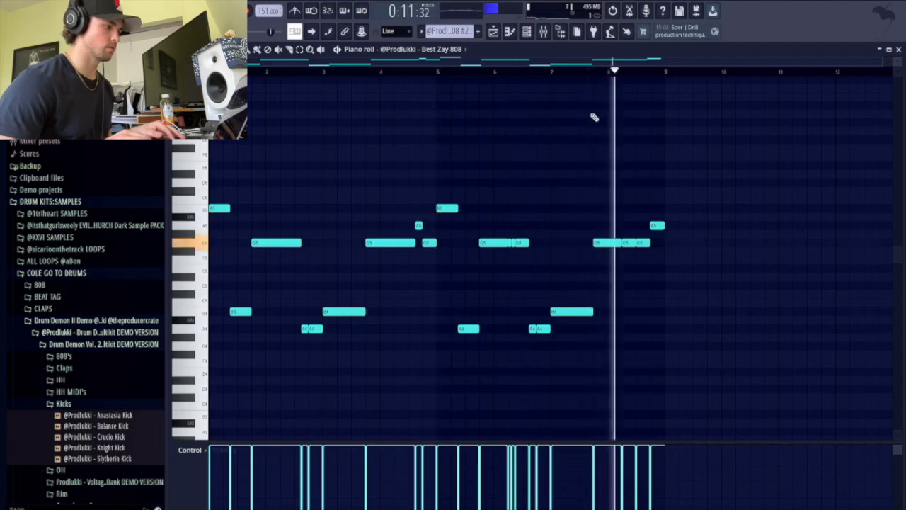
key(space)
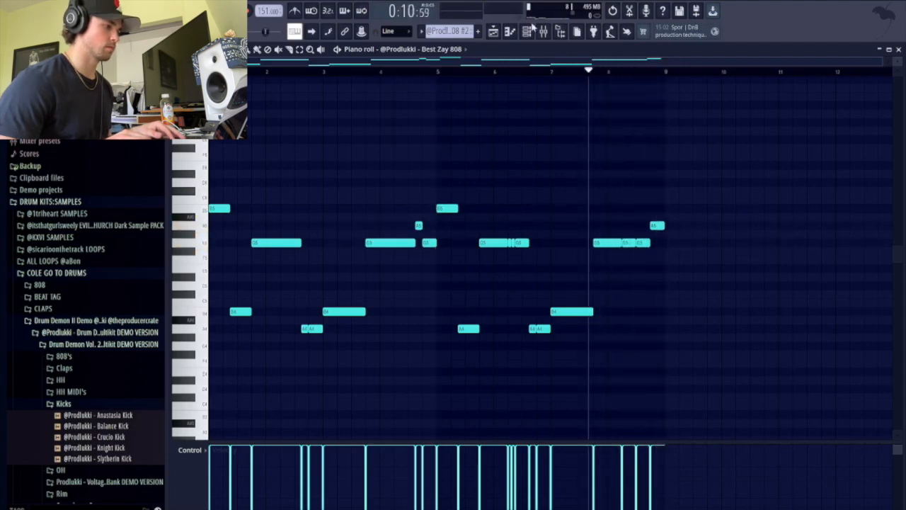
Open the first Turbo HH clip from Track 5 in the piano roll and review the hi-hat channel's pitch and sampler settings
click(495, 33)
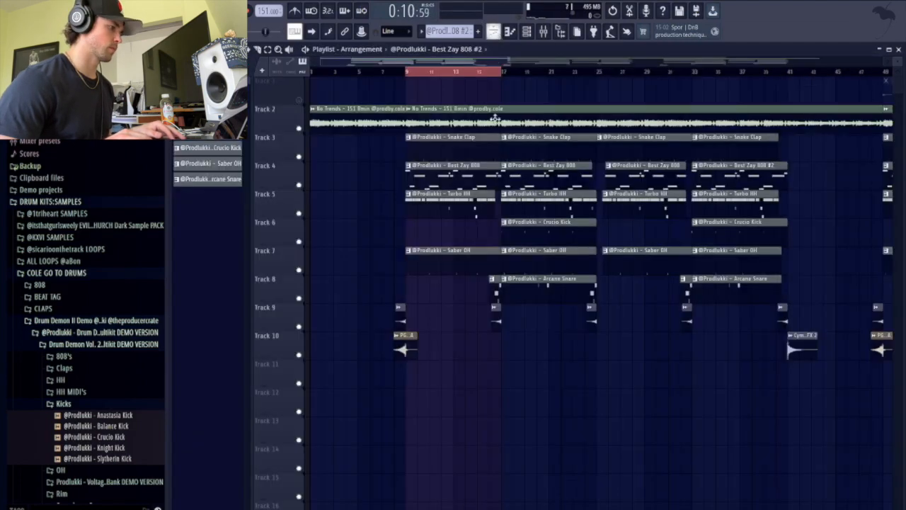
double_click(445, 210)
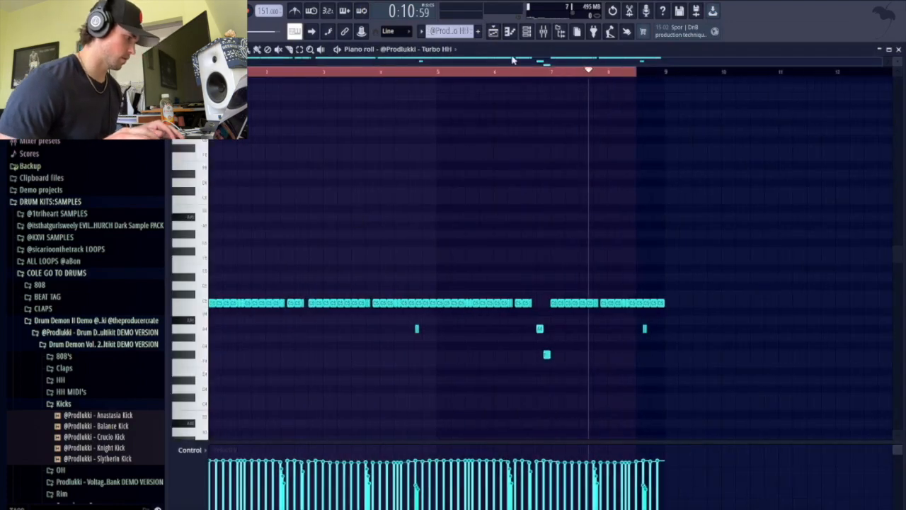
click(527, 33)
click(281, 134)
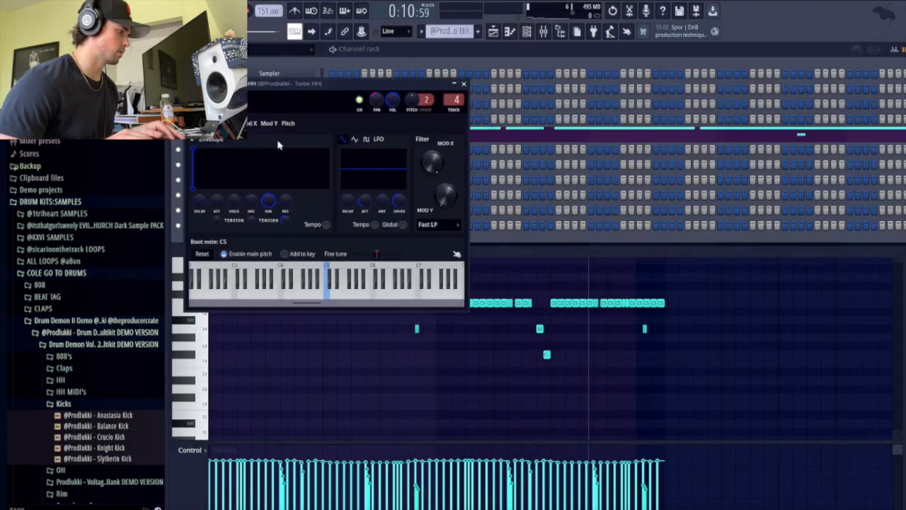
click(200, 101)
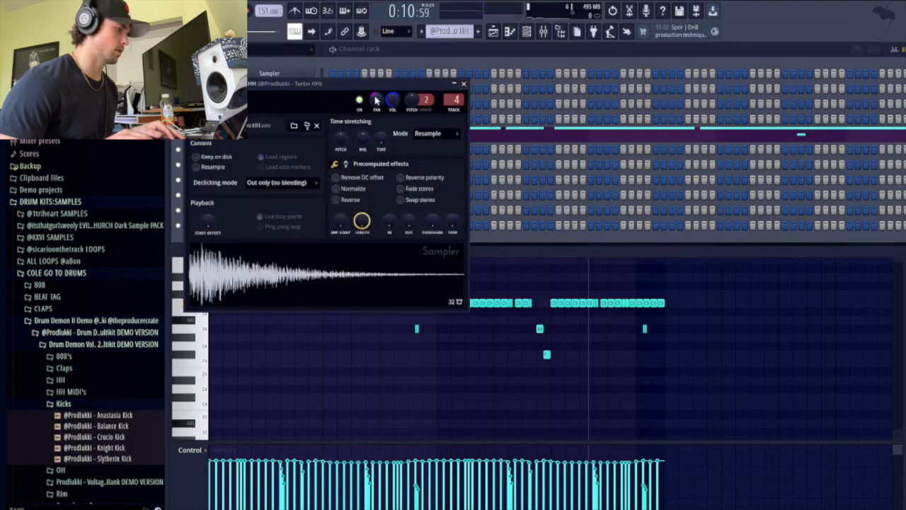
click(464, 85)
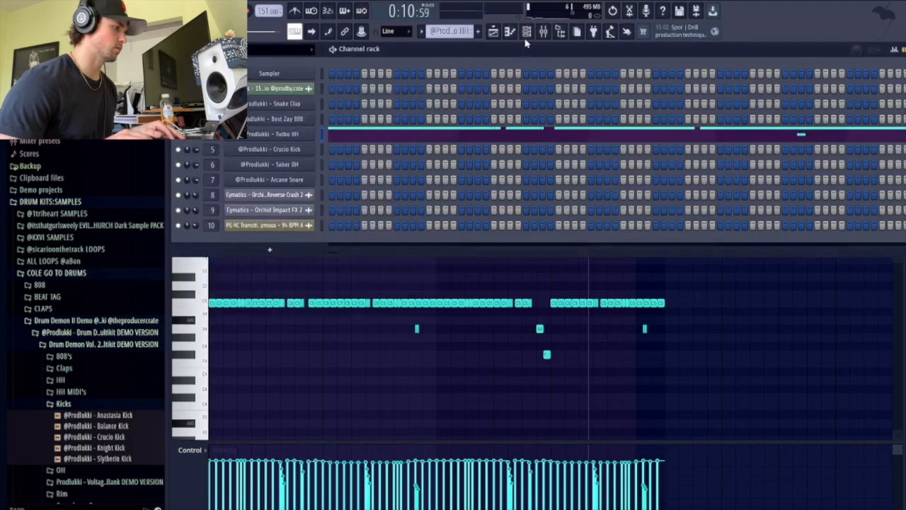
Expand the HH MIDI's folder in the Drum Demon kit and play the Turbo HH pattern in the piano roll
click(527, 33)
key(space)
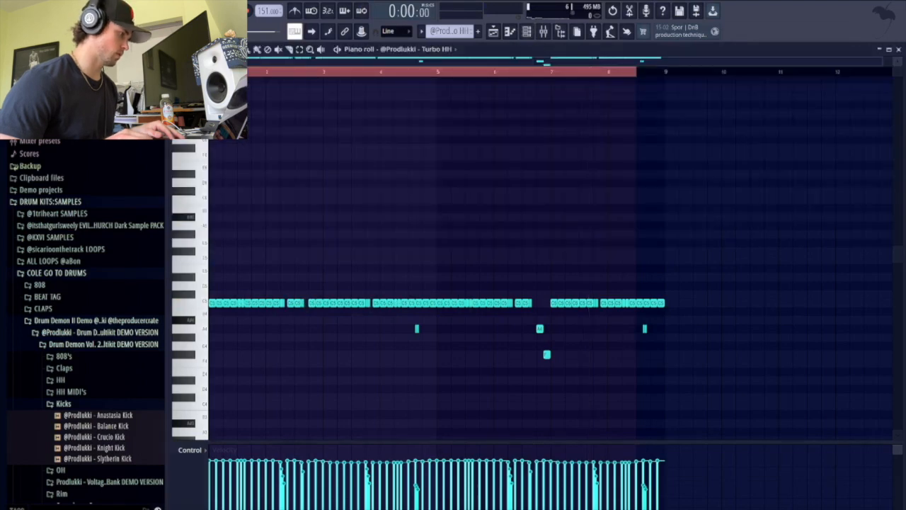
scroll(78, 347, down, 3)
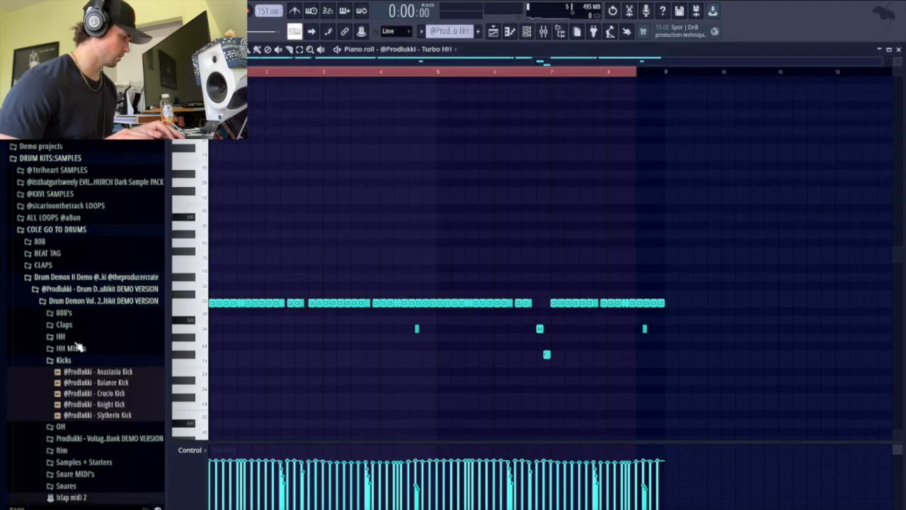
click(71, 348)
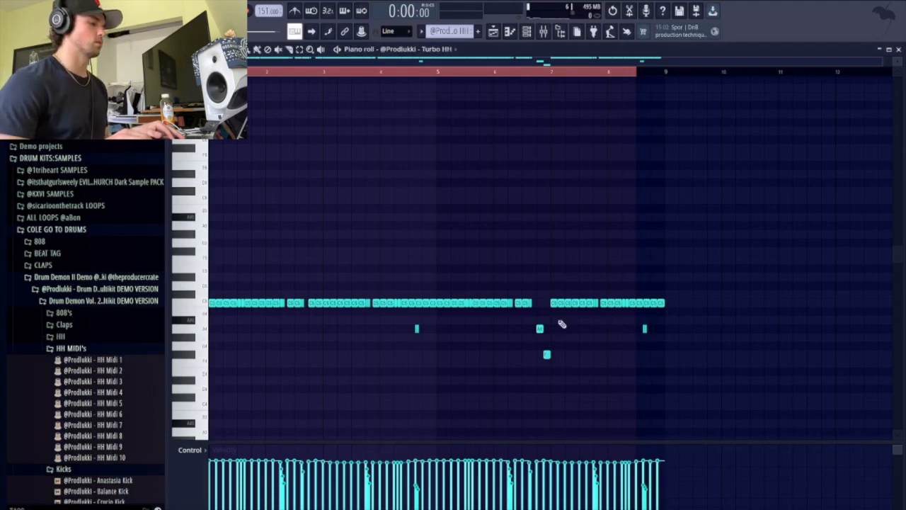
key(space)
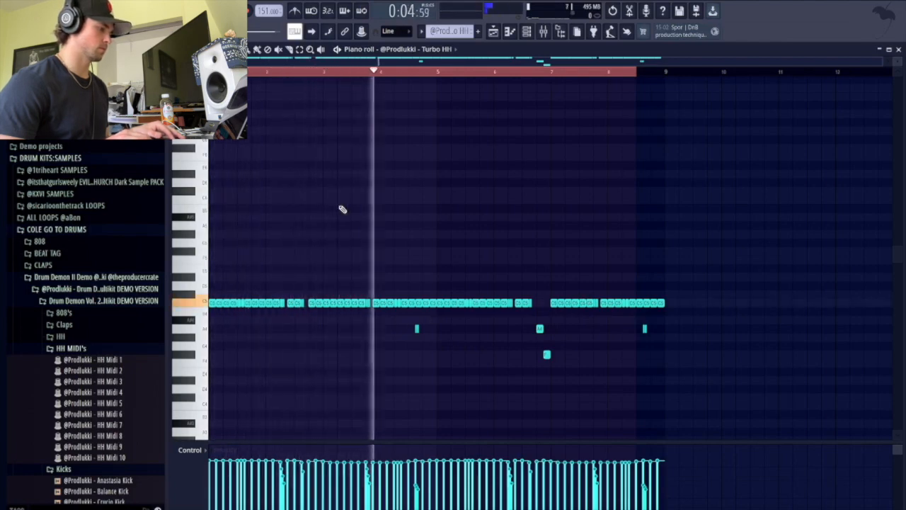
key(space)
Open the first Saber OH clip from Track 7 in the piano roll and play its open-hat pattern
click(496, 35)
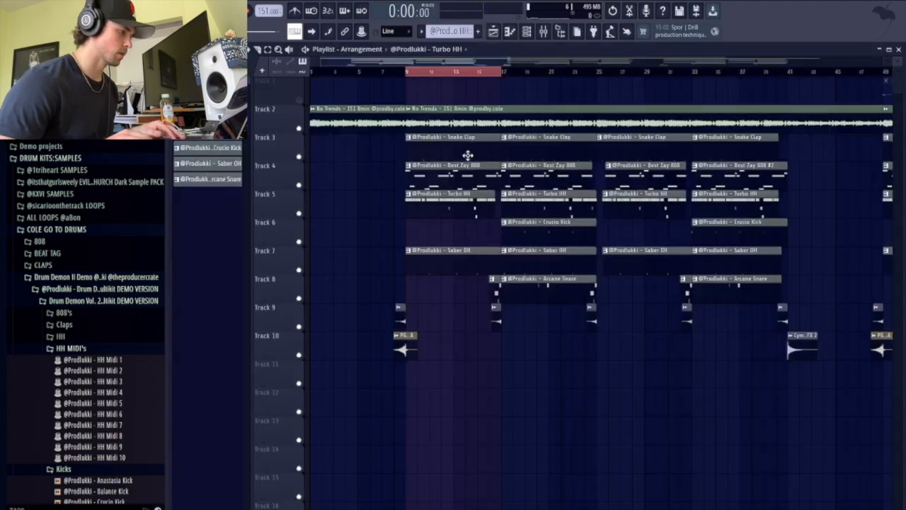
double_click(475, 259)
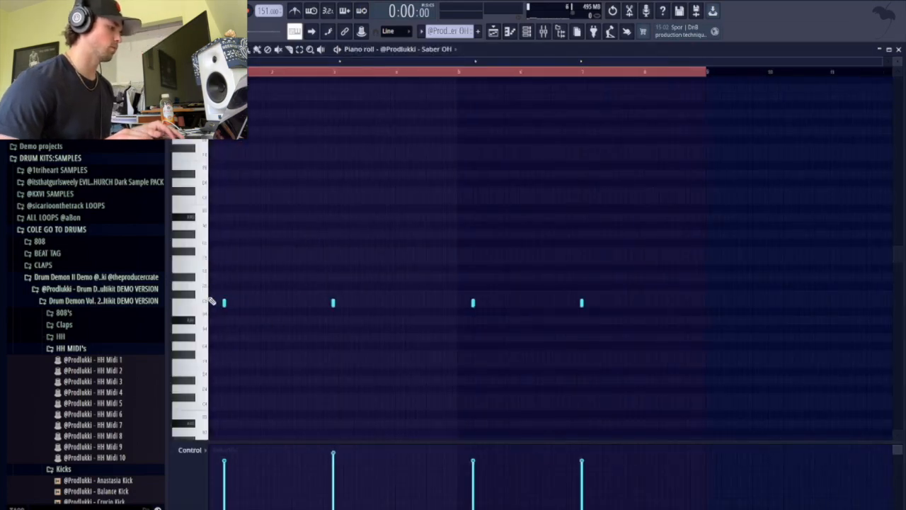
key(space)
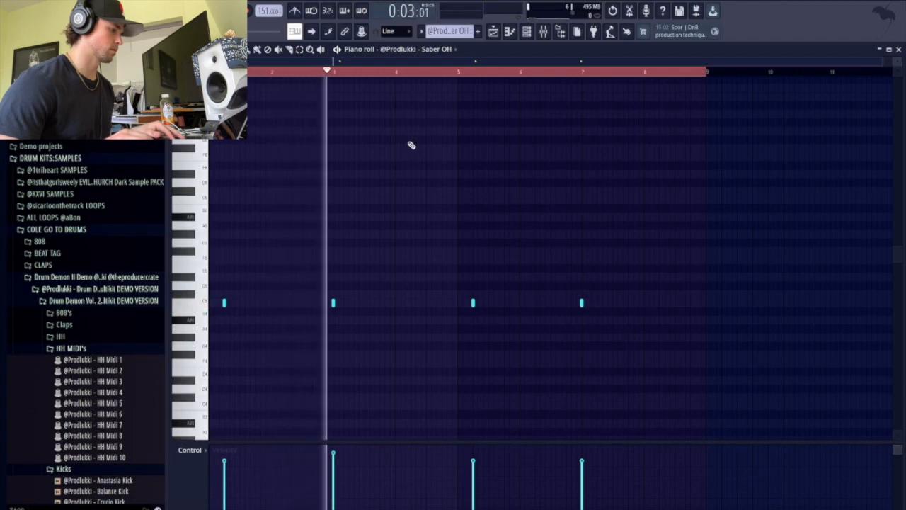
key(space)
Clear the playlist's time selection between bars 9 and 17 and set the playback position to bar 17
click(495, 33)
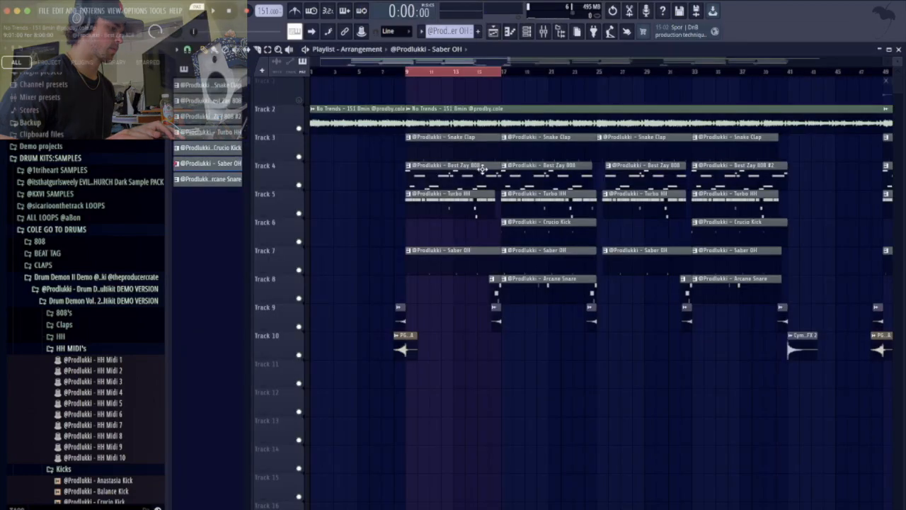
key(space)
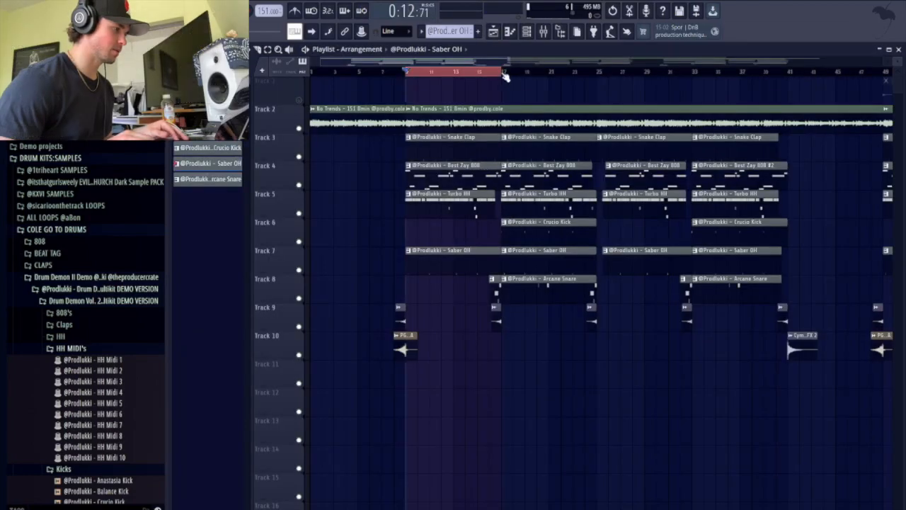
click(504, 73)
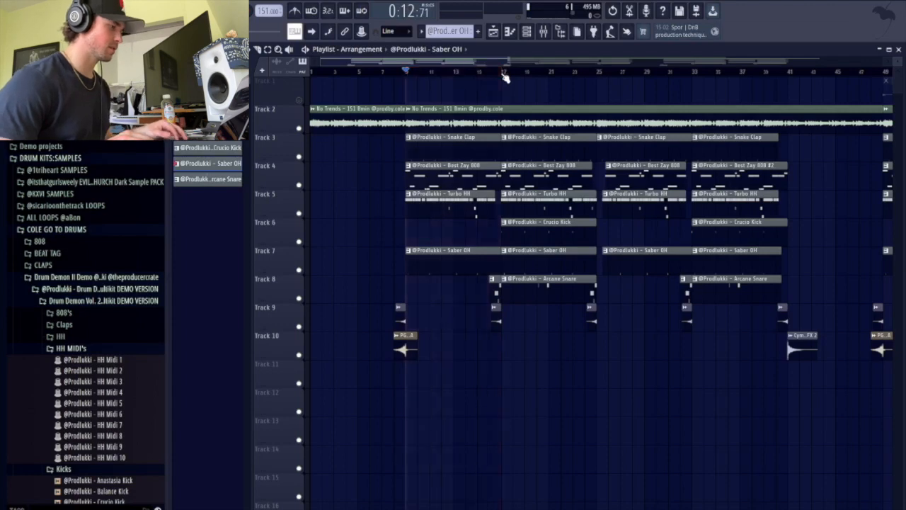
Open the first Crucio Kick clip from Track 6 in the piano roll and play its kick pattern with the song
double_click(532, 237)
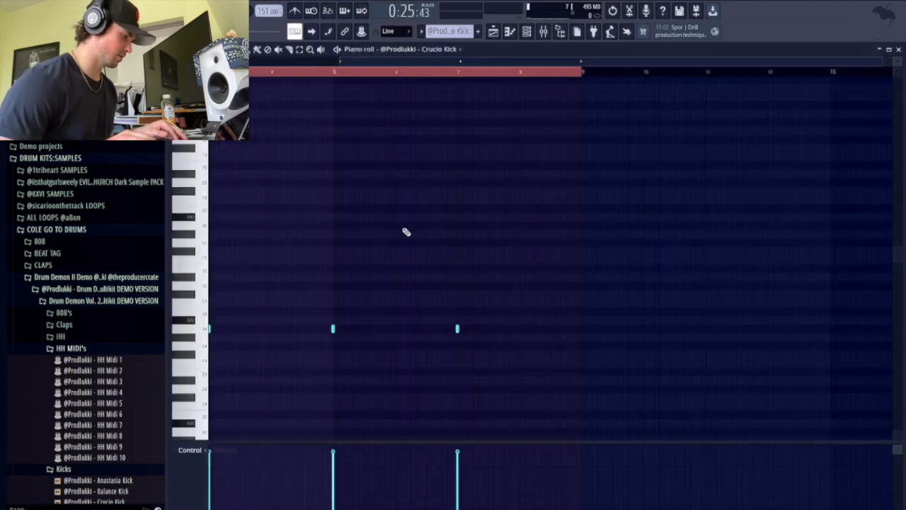
key(space)
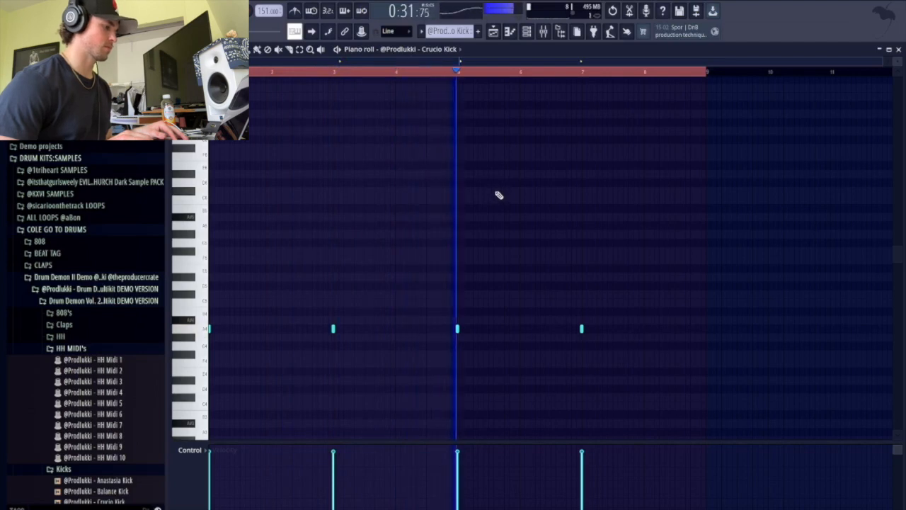
key(space)
Open the Arcane Snare clip from Track 8 and play its hits from just before bar 4 and from bar 8
click(498, 36)
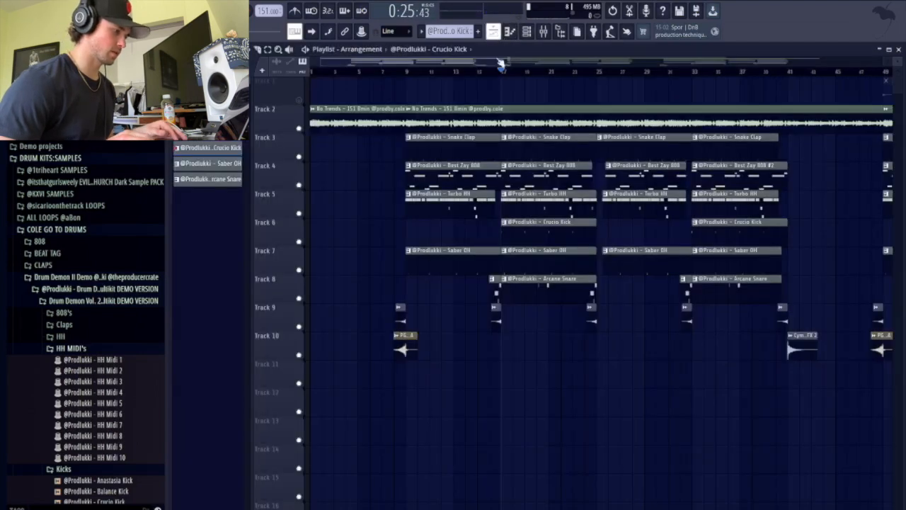
double_click(520, 290)
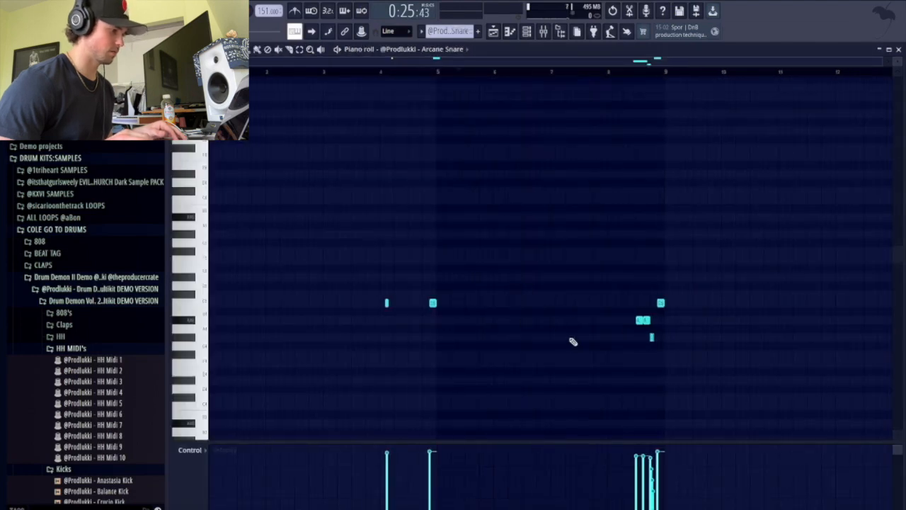
click(370, 74)
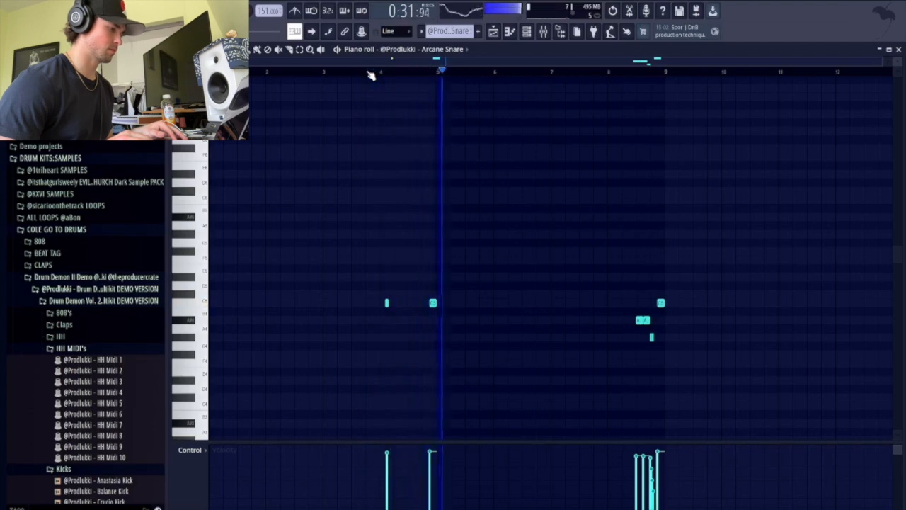
key(space)
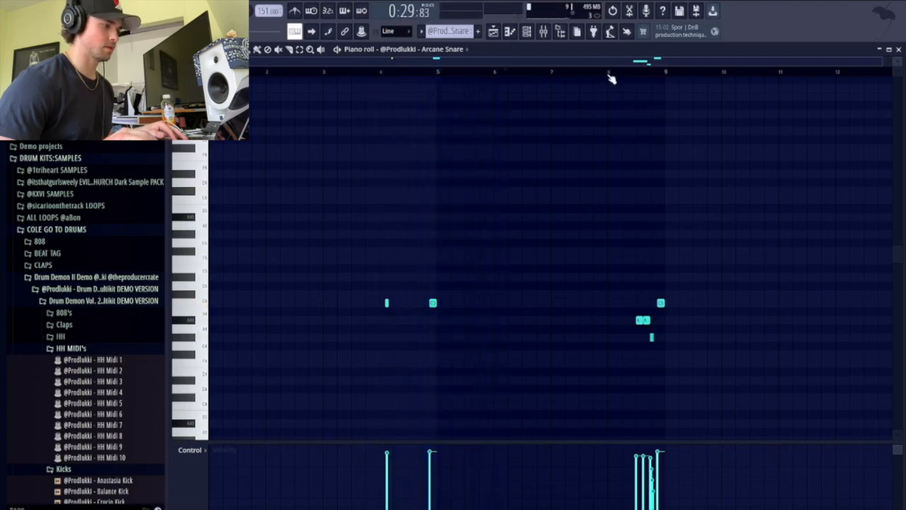
key(space)
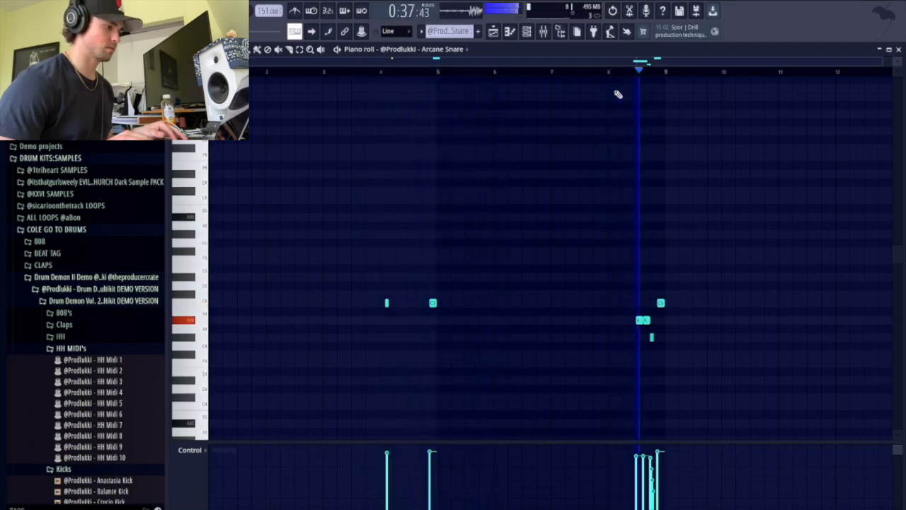
key(space)
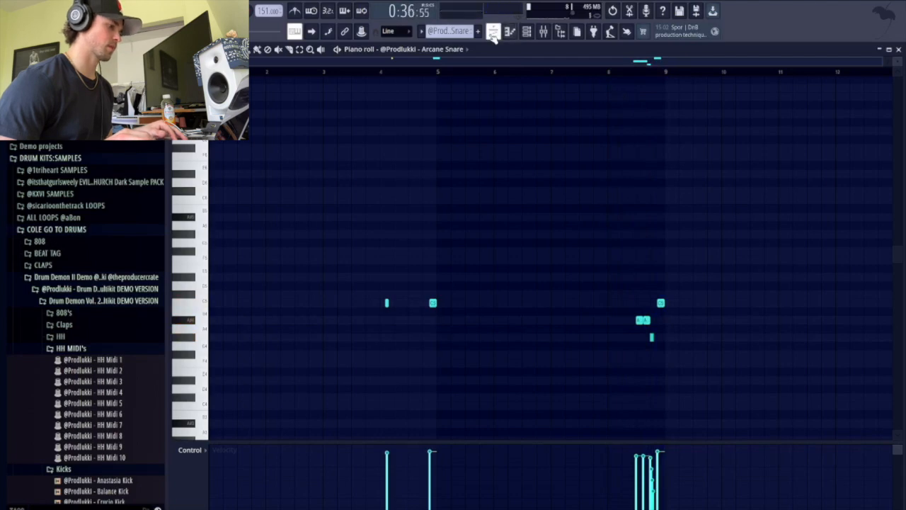
Return to the playlist and review the Orchid Reverse Crash 2 audio clip settings from Track 9
key(F5)
scroll(506, 264, down, 5)
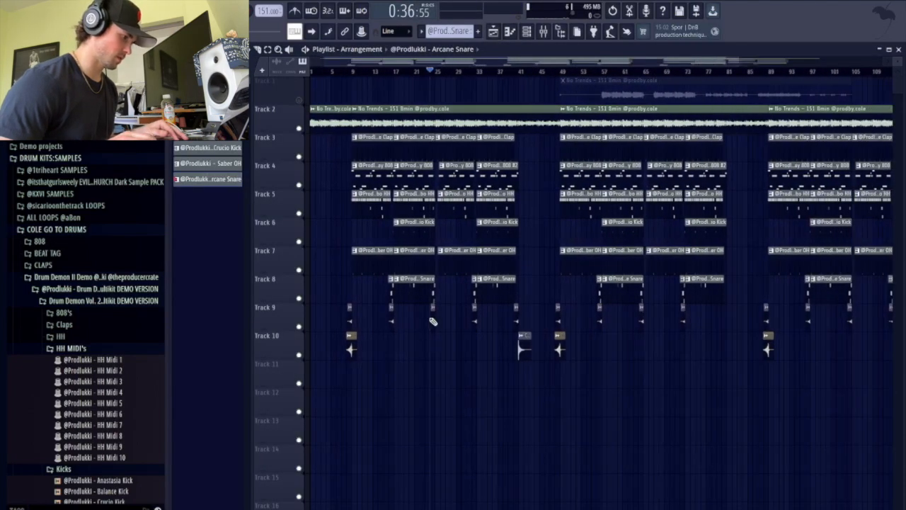
scroll(437, 319, up, 4)
double_click(530, 311)
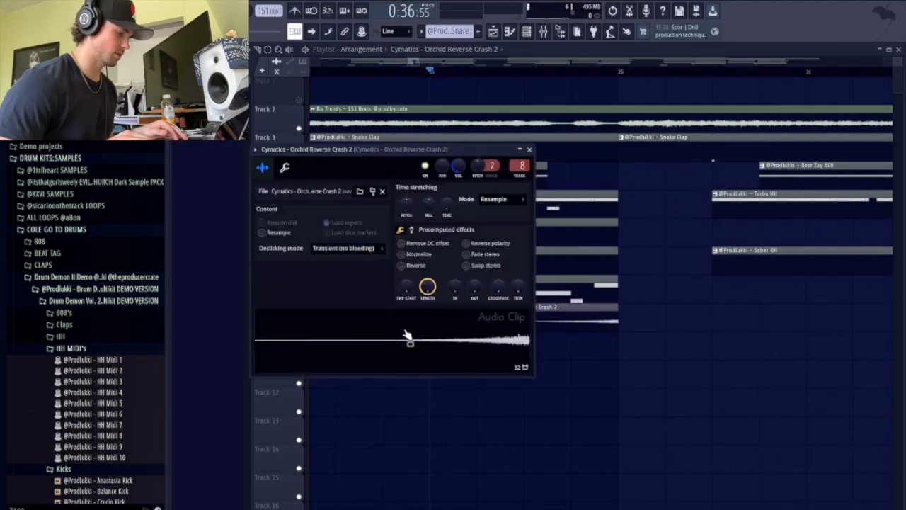
click(528, 150)
Open the Orchid Impact FX 2 audio clip from Track 10, preview its sound and close its settings
scroll(459, 354, down, 4)
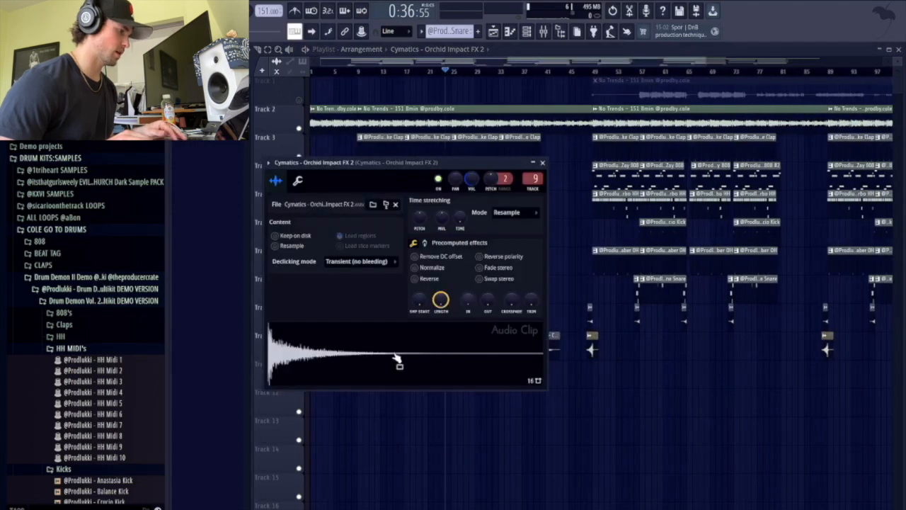
click(390, 357)
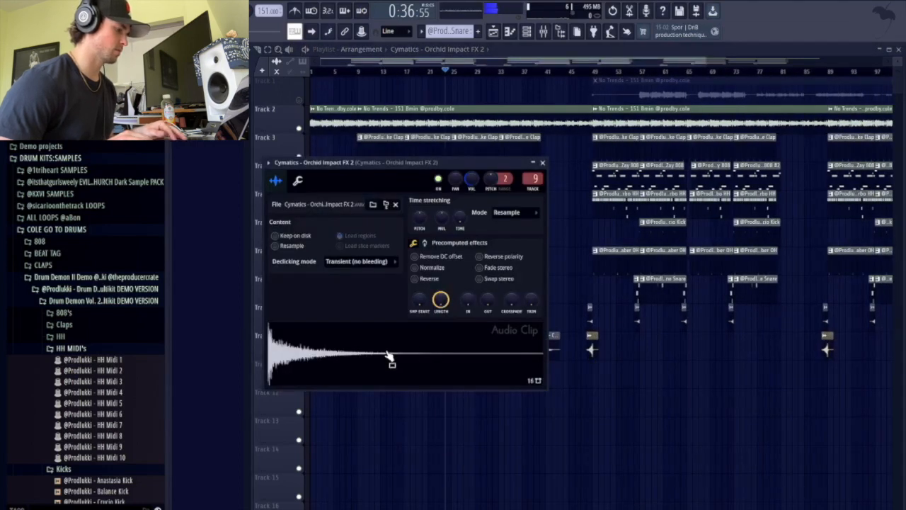
click(542, 163)
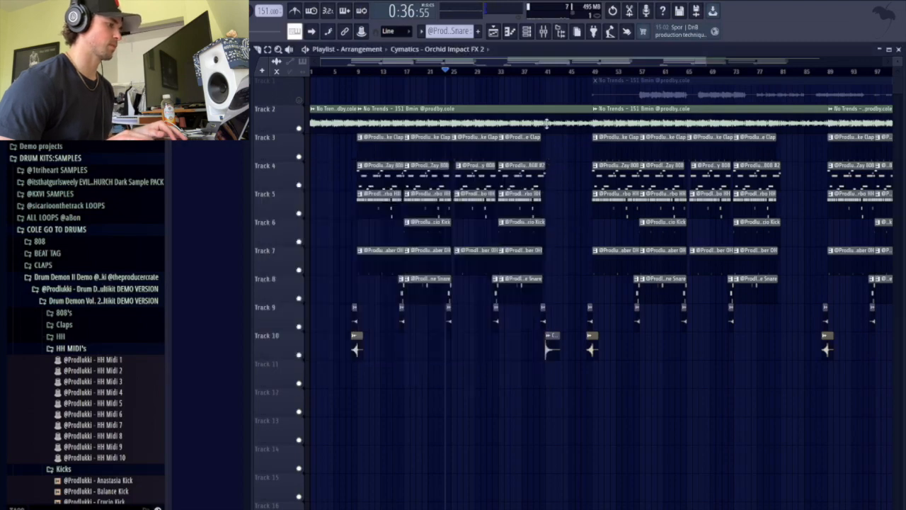
Set the playback position to bar 33 and review the PG HC Transition audio clip settings from Track 10
click(500, 72)
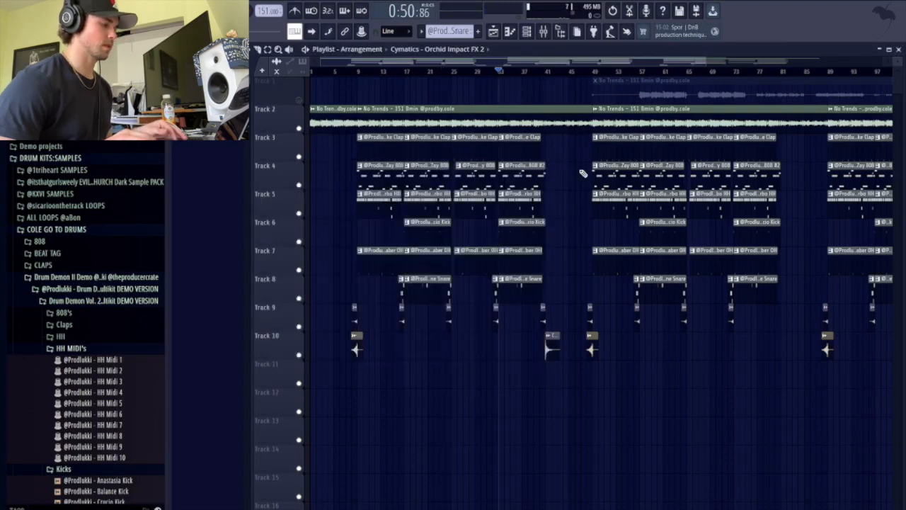
double_click(357, 349)
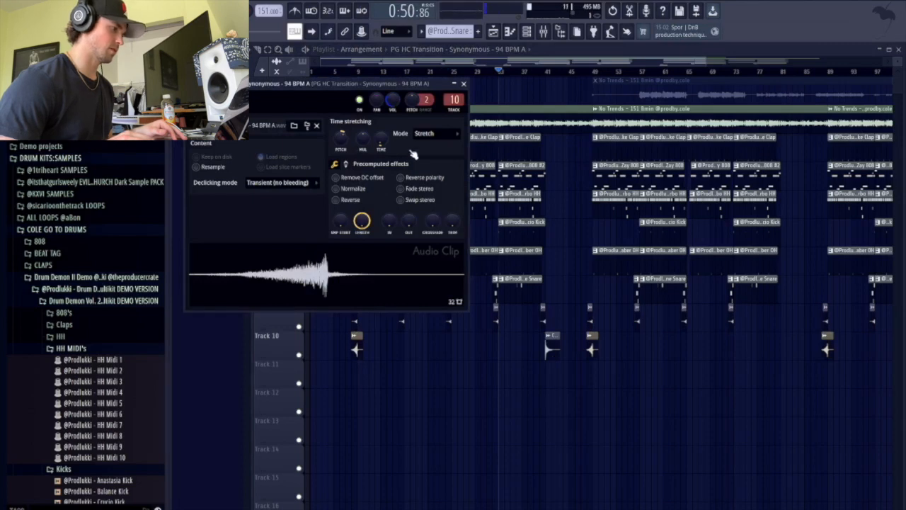
click(466, 84)
Play the full beat arrangement from the start of the playlist to about bar 49 and stop playback
scroll(433, 117, down, 4)
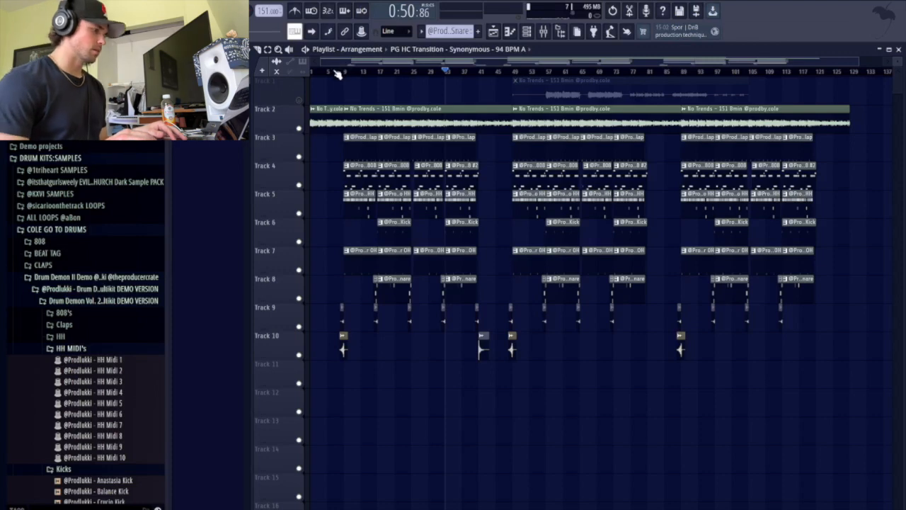
scroll(330, 105, up, 4)
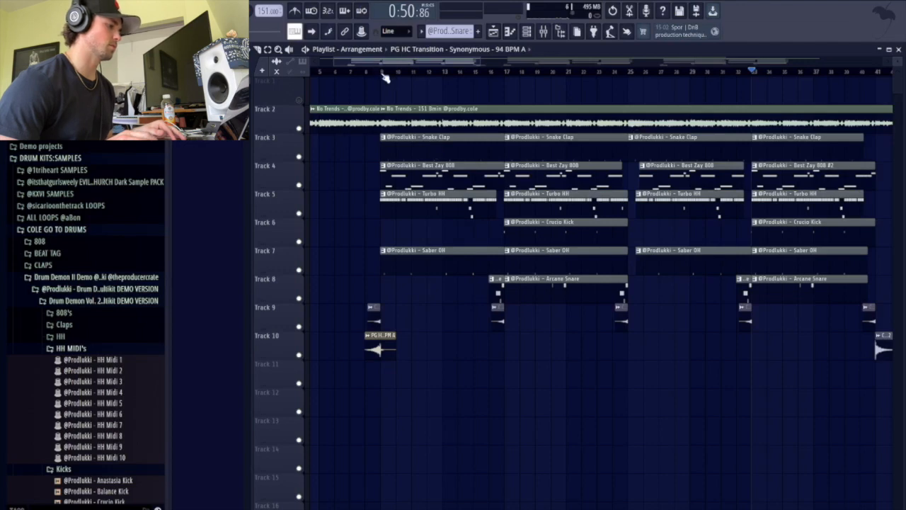
scroll(383, 78, down, 3)
key(space)
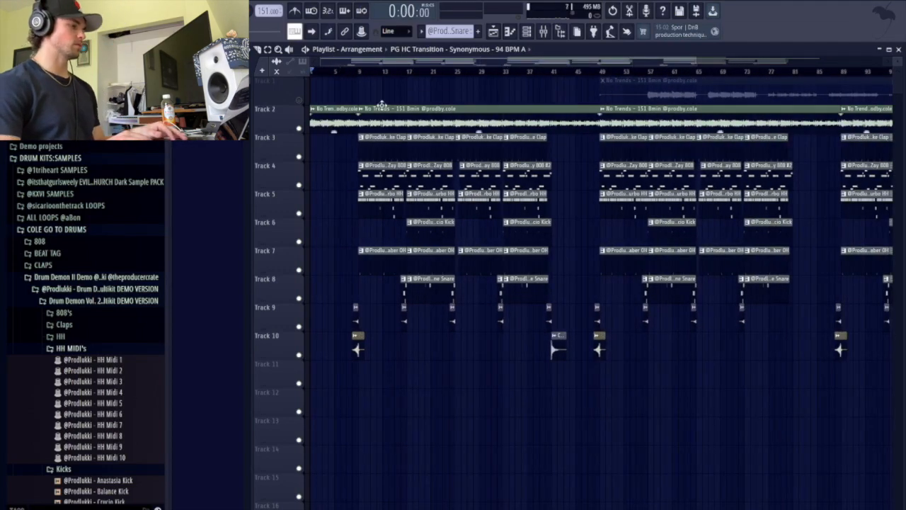
key(space)
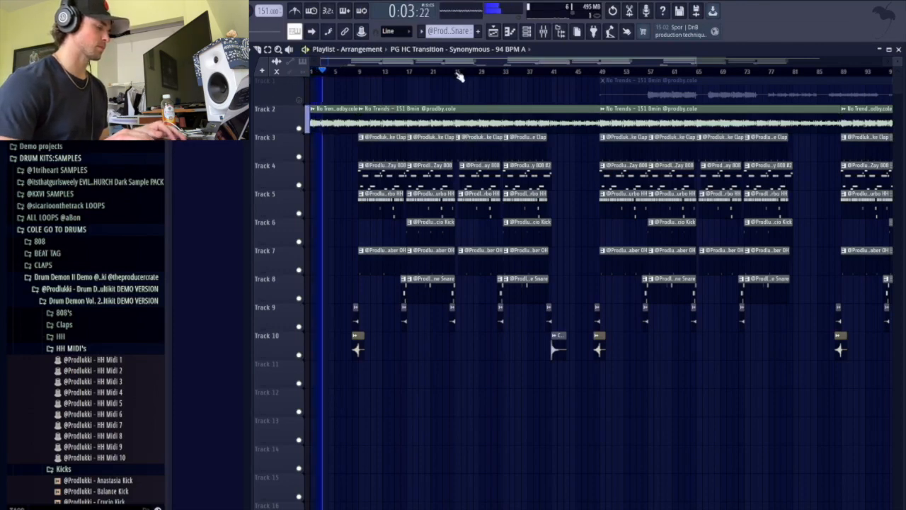
scroll(454, 89, down, 3)
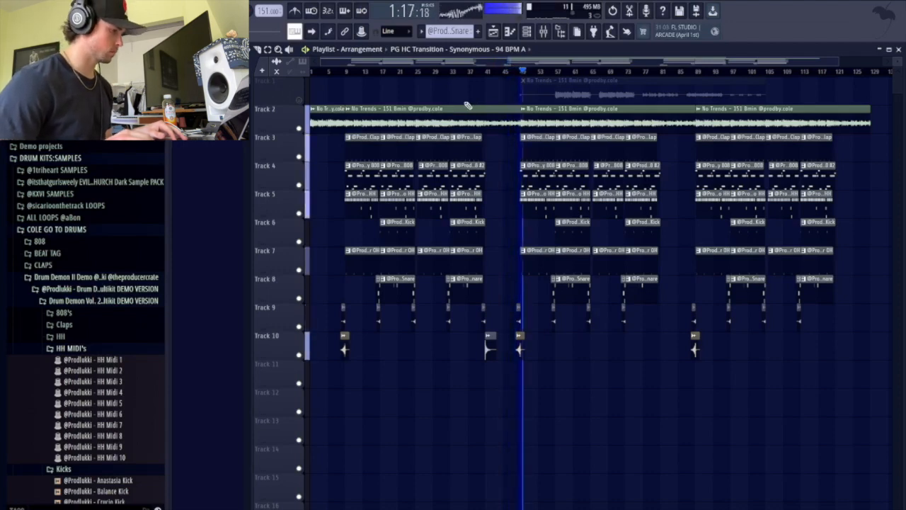
key(space)
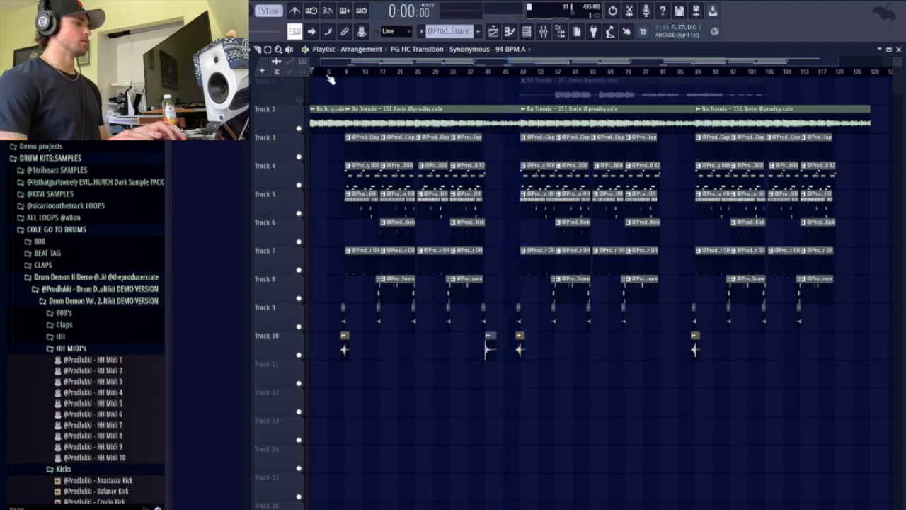